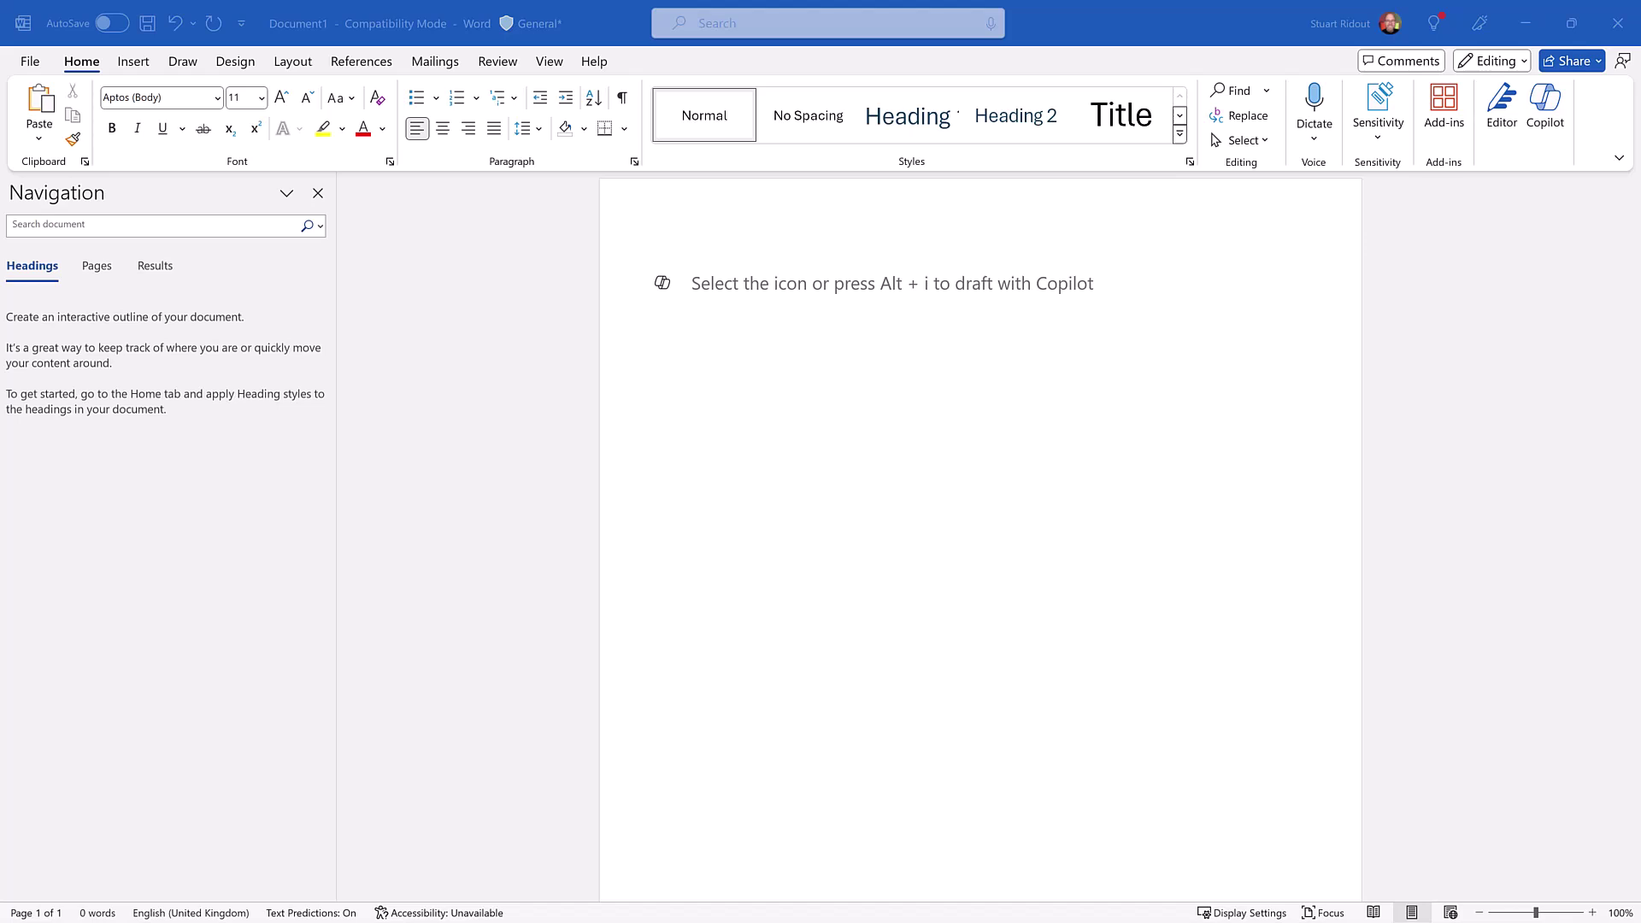
# - Dictate a test sentence with Word's Dictate button, then delete it to leave the page empty
pyautogui.click(908, 330)
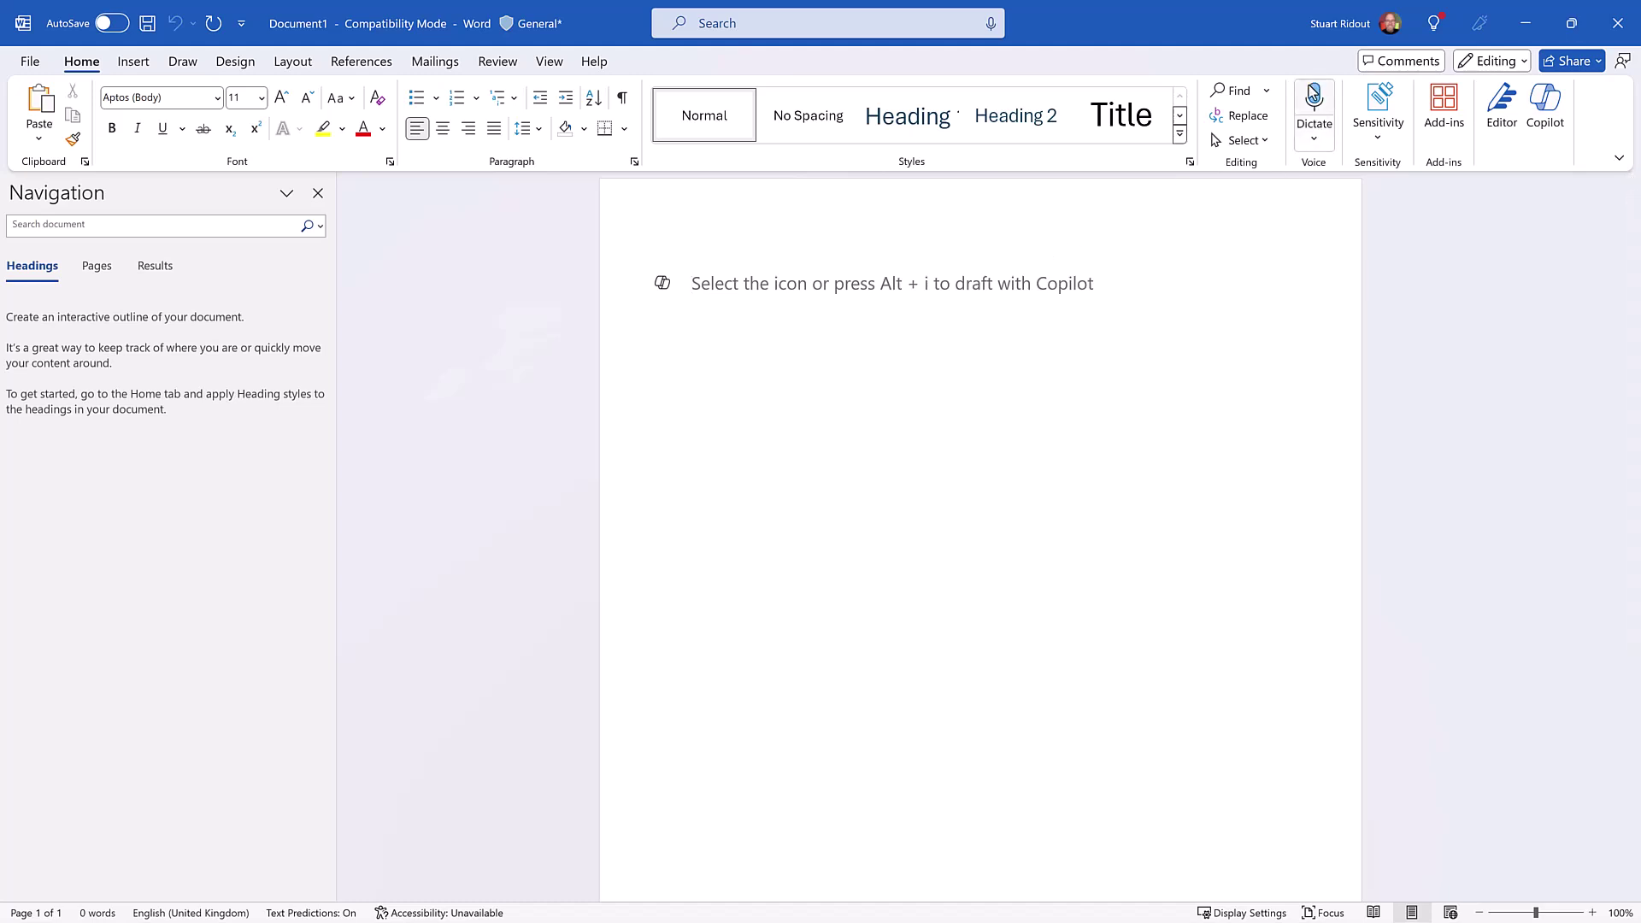
pyautogui.click(1321, 104)
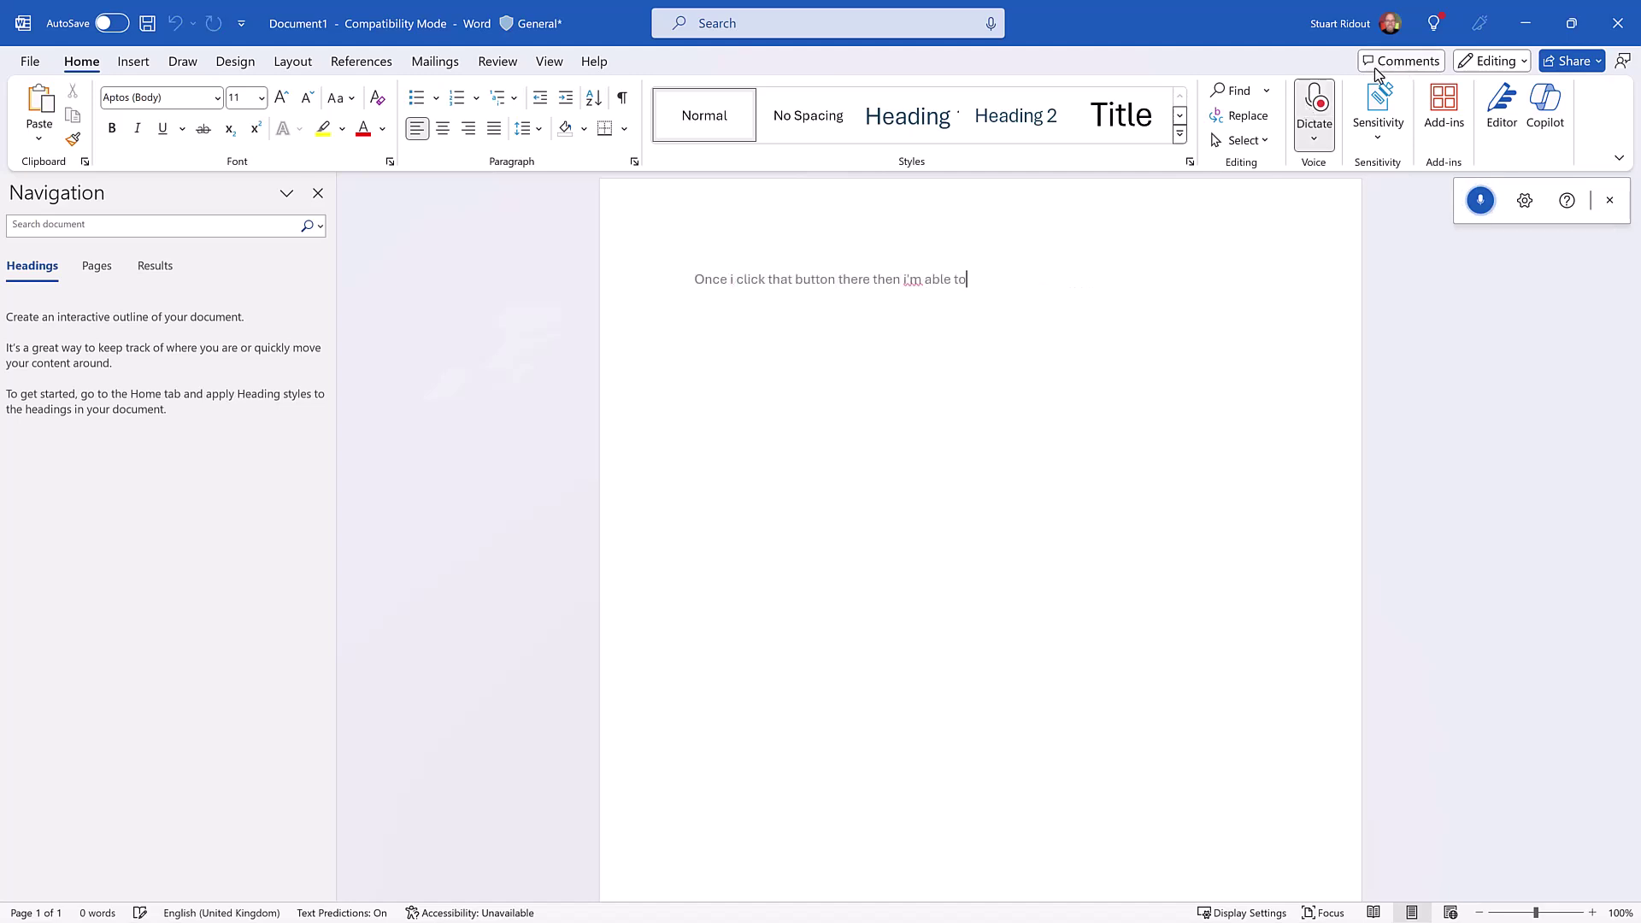
pyautogui.click(1302, 114)
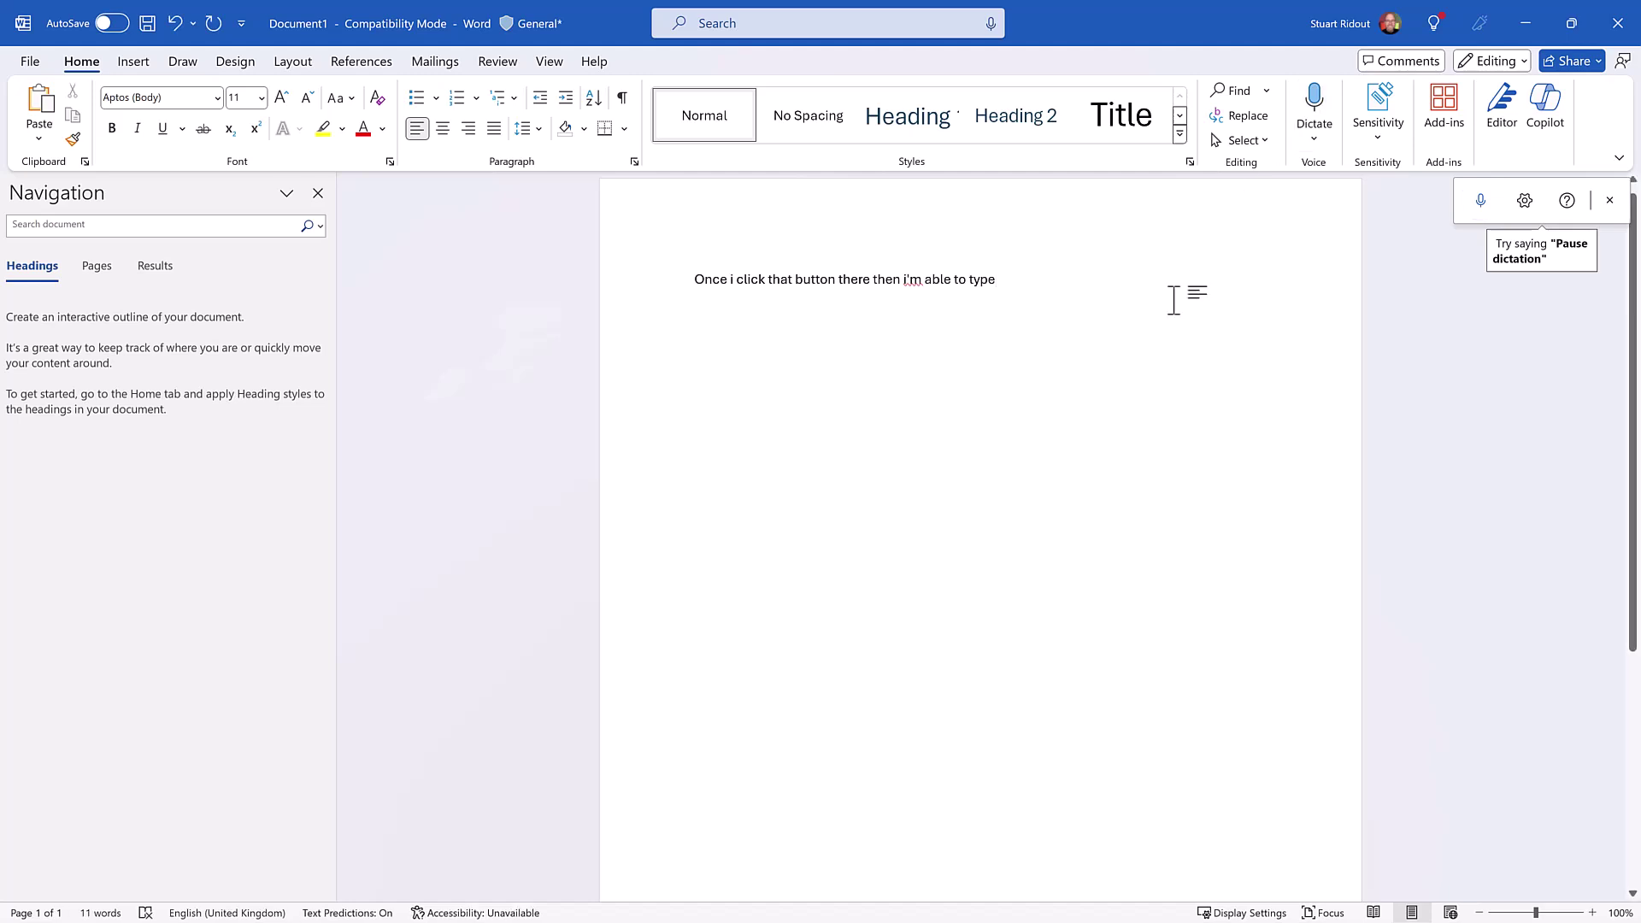
pyautogui.press('BackSpace')
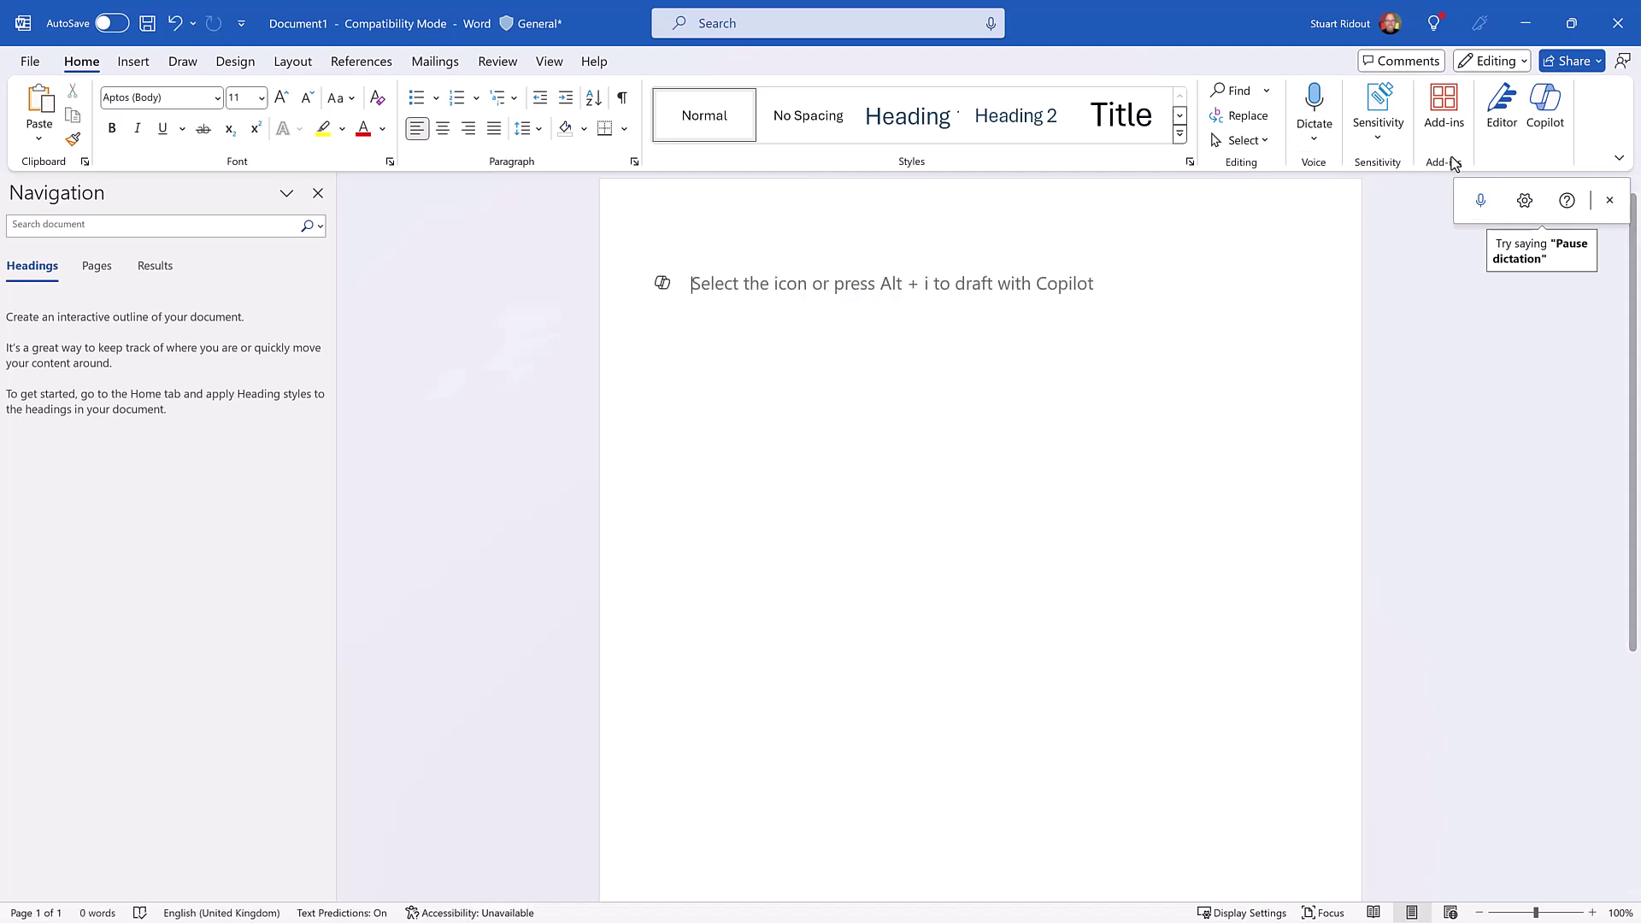
# - Close the dictation toolbar, then open and close the Copilot pane
pyautogui.click(1610, 200)
pyautogui.click(1546, 103)
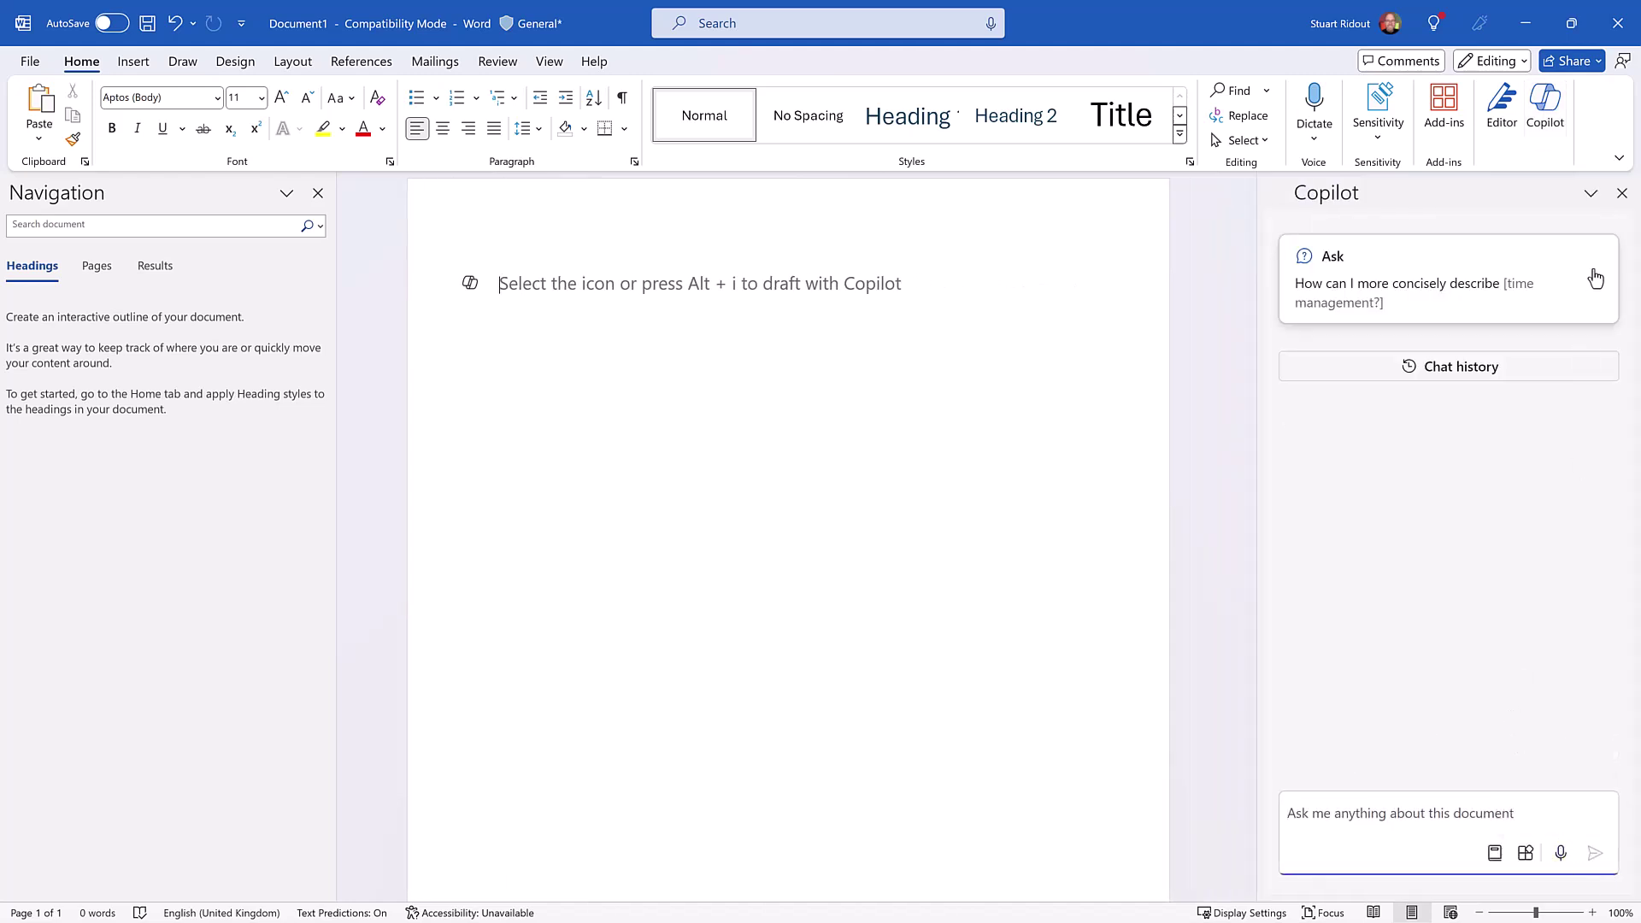
pyautogui.click(1621, 193)
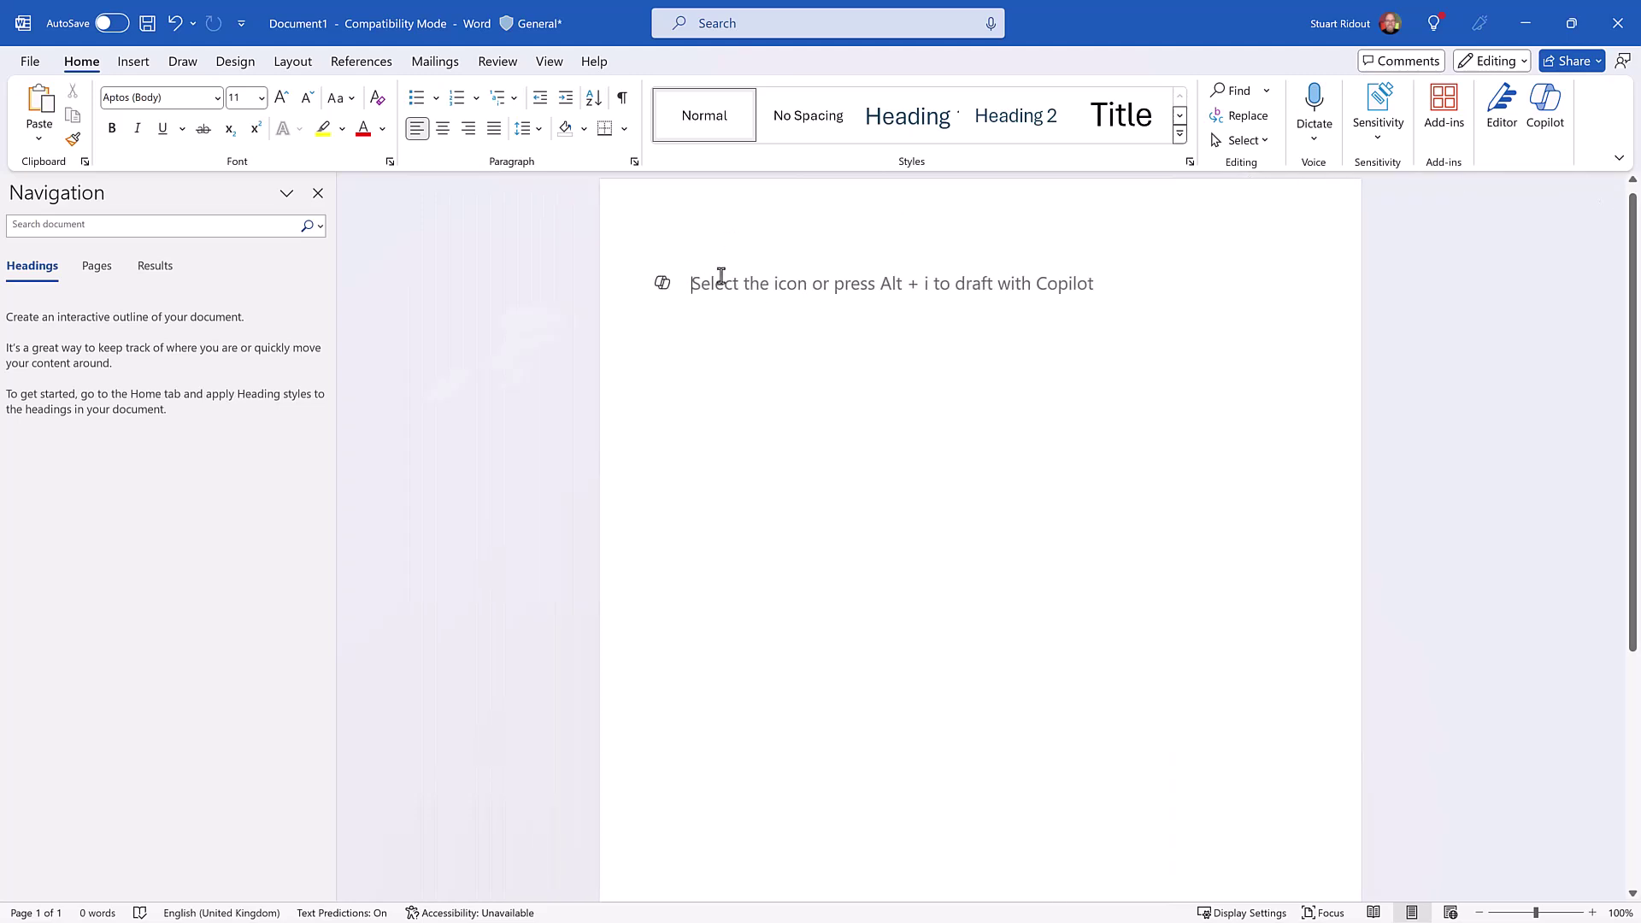
# - Open and dismiss the Draft with Copilot prompt, then minimize Word to show Outlook
pyautogui.click(662, 285)
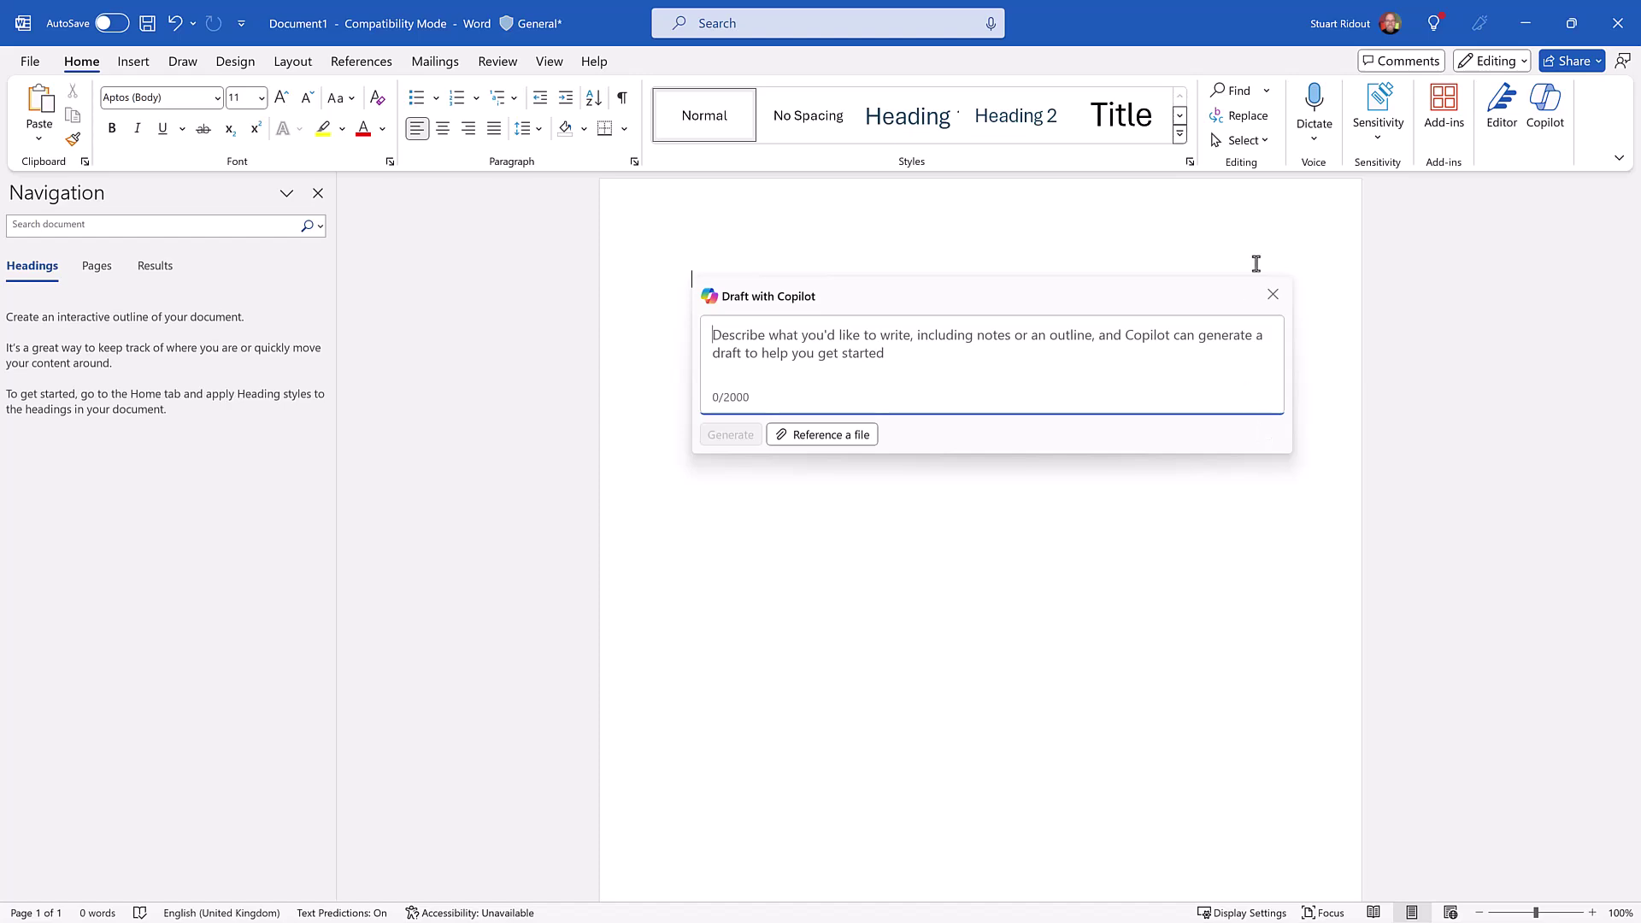
pyautogui.click(1273, 294)
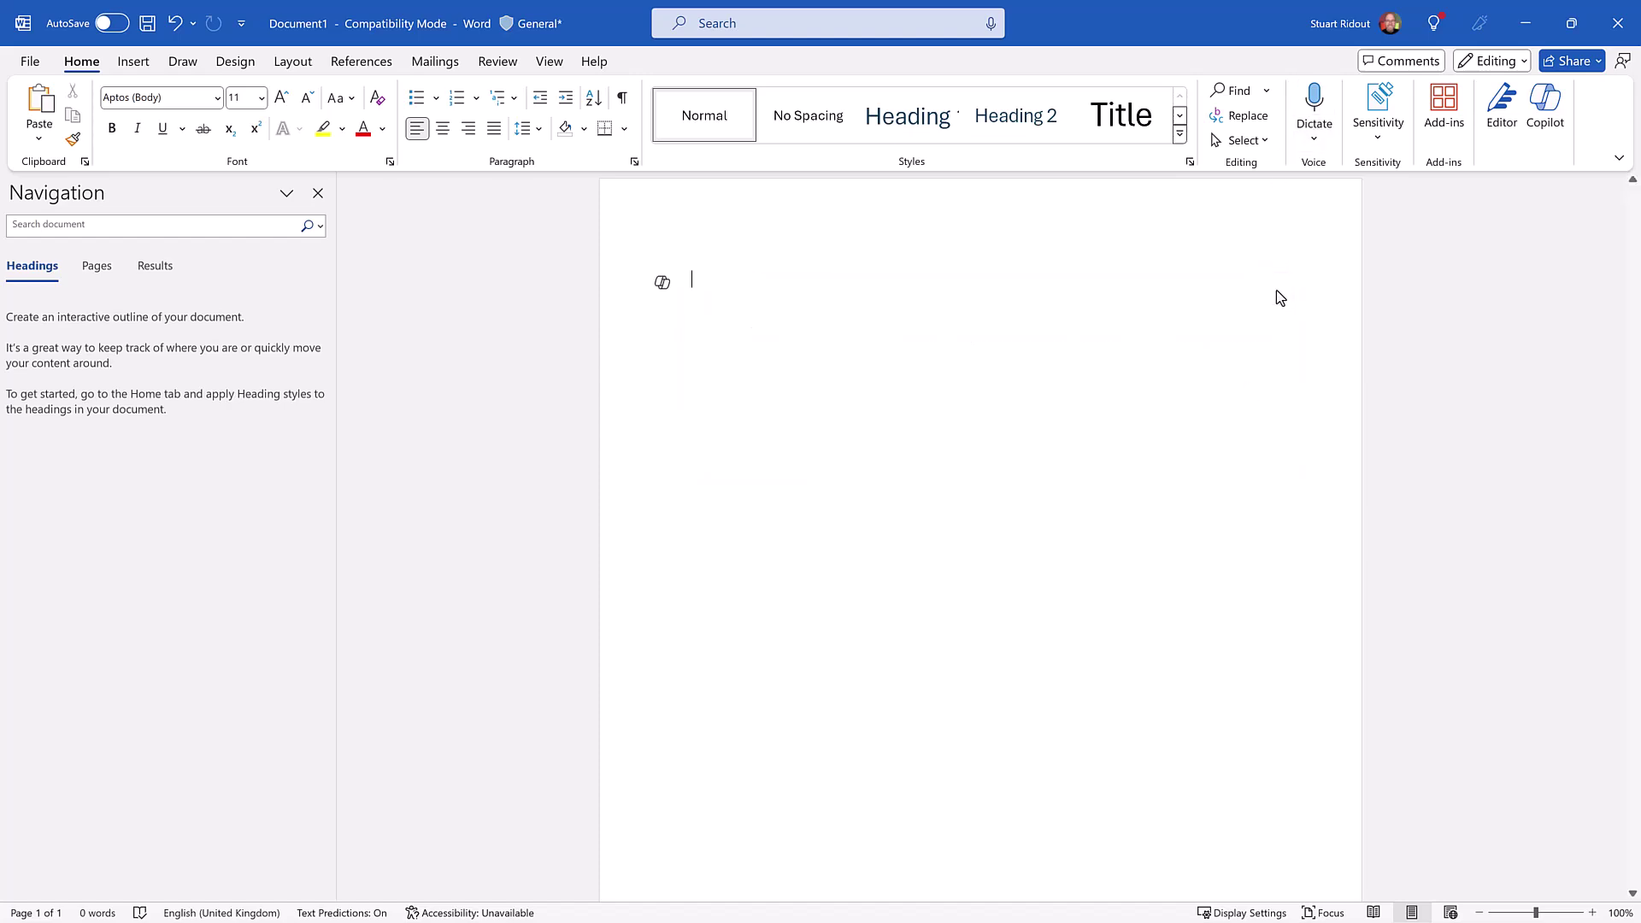
pyautogui.click(1525, 39)
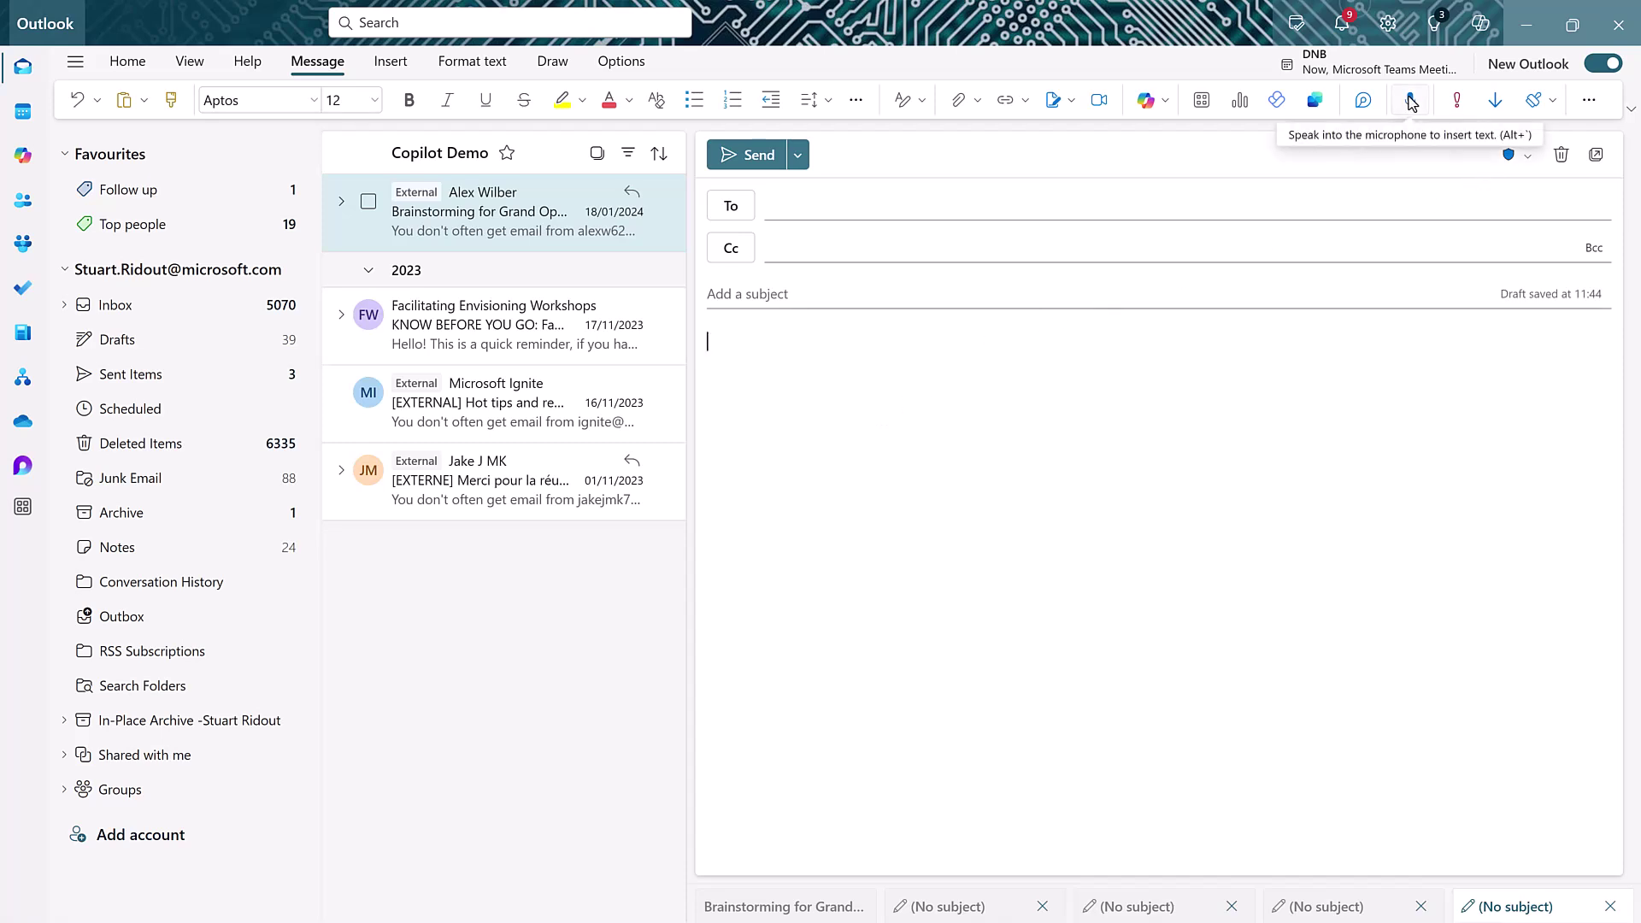
# - Minimize the Outlook message window to show the untitled Google Docs document
pyautogui.click(1526, 24)
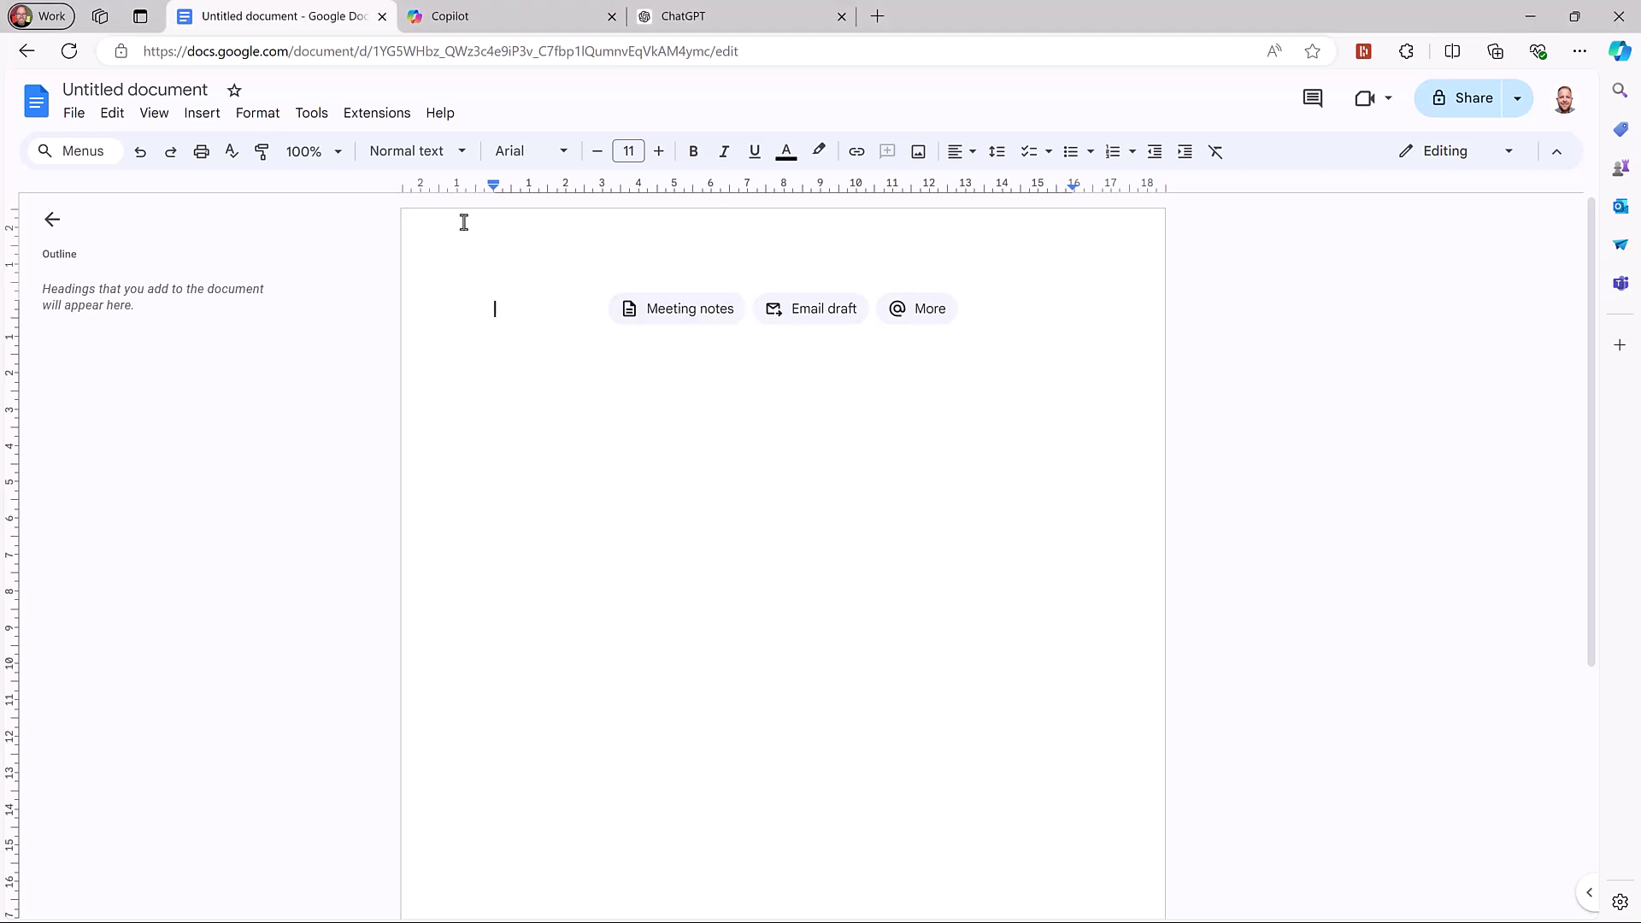
# - Add the Meeting notes template from the Tools menu, then switch to the Copilot browser tab
pyautogui.click(317, 117)
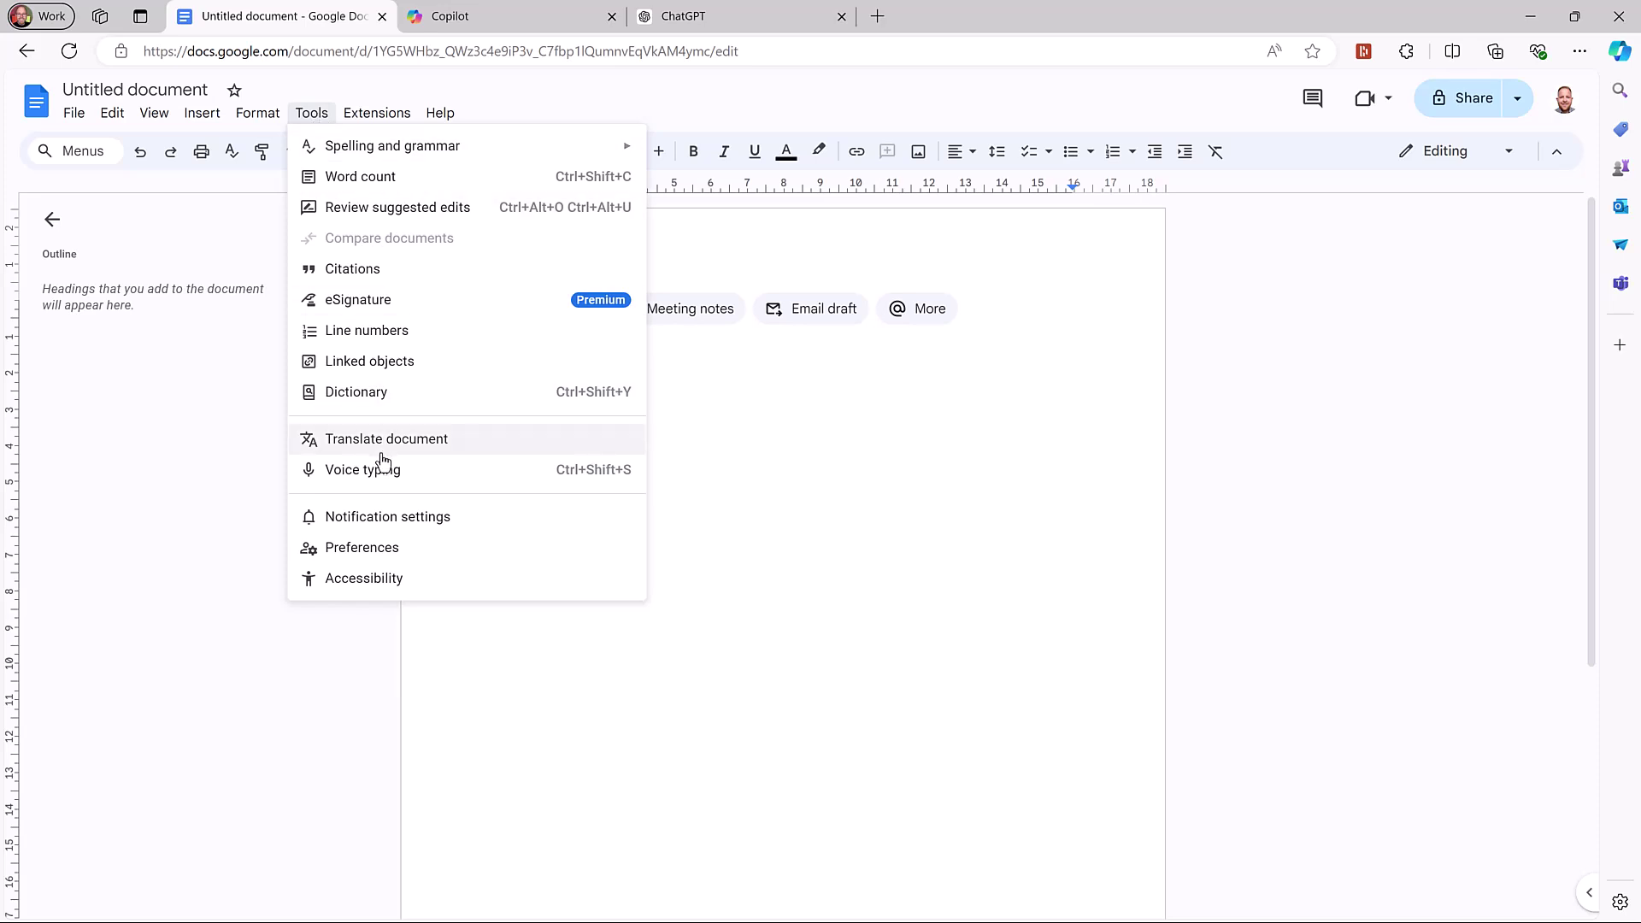
pyautogui.click(684, 308)
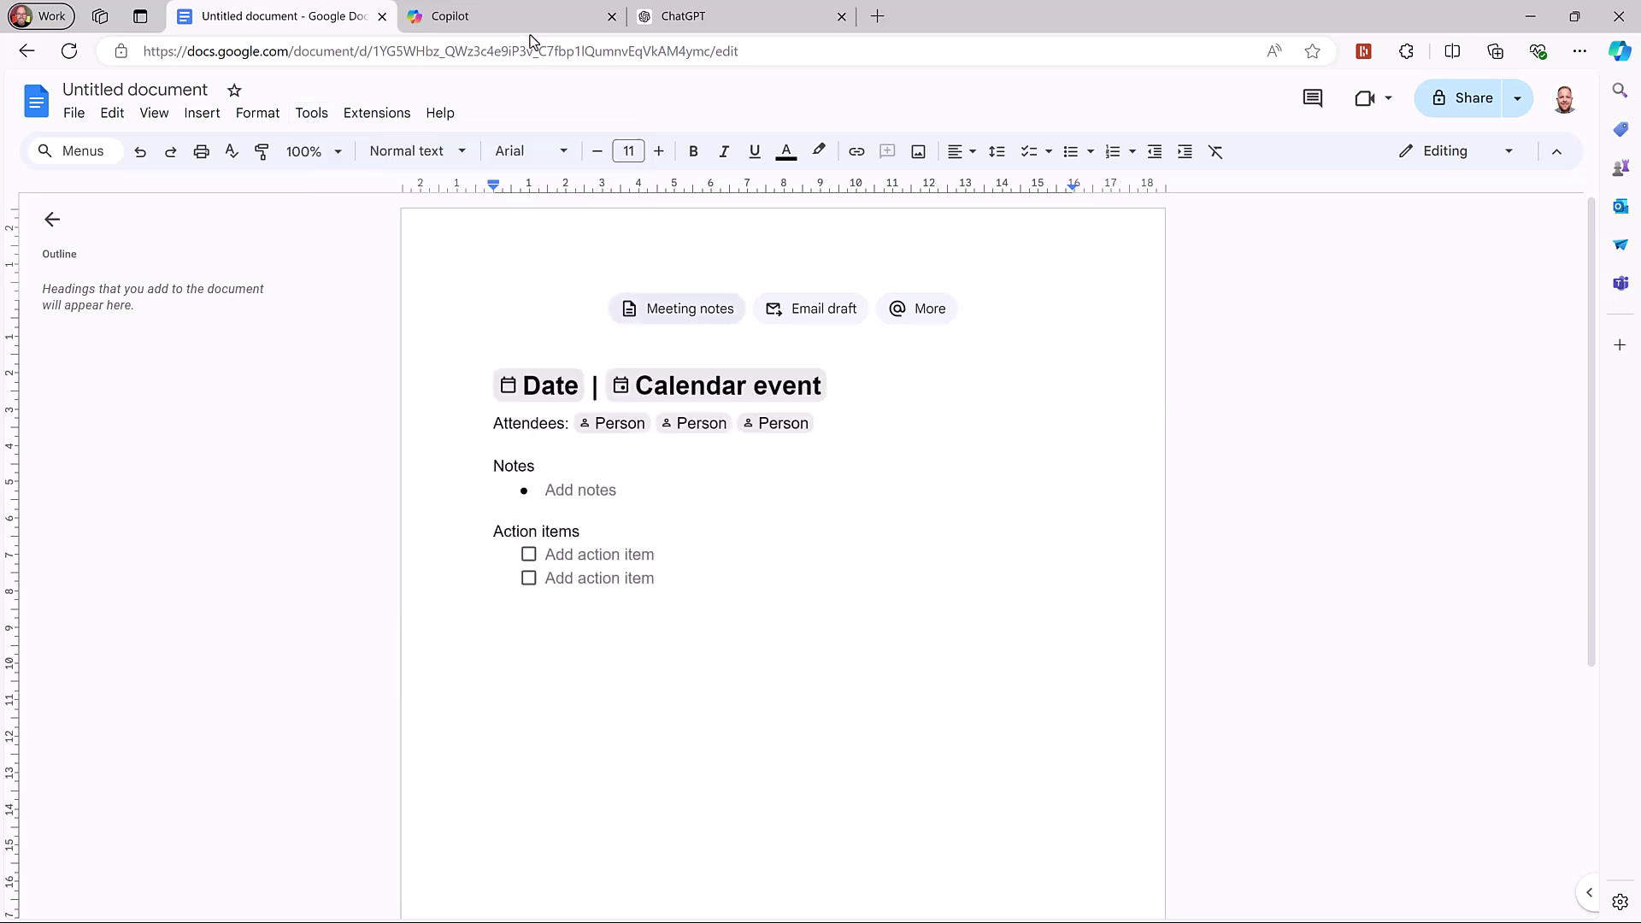
pyautogui.click(536, 13)
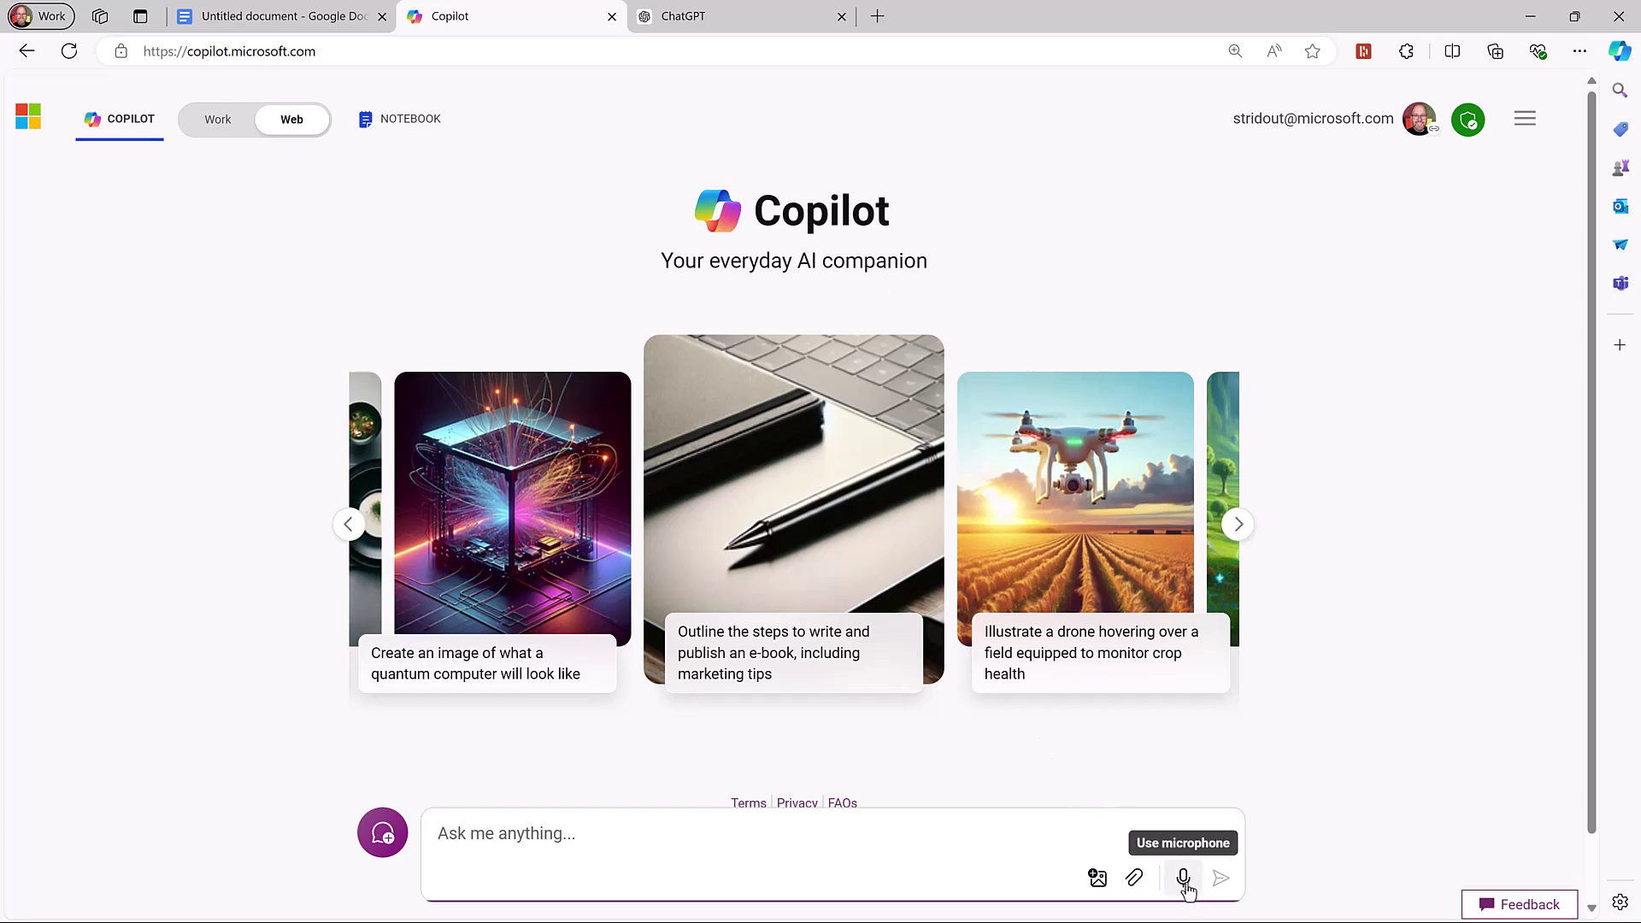
# - Switch from the Copilot home page to the ChatGPT browser tab
pyautogui.click(768, 24)
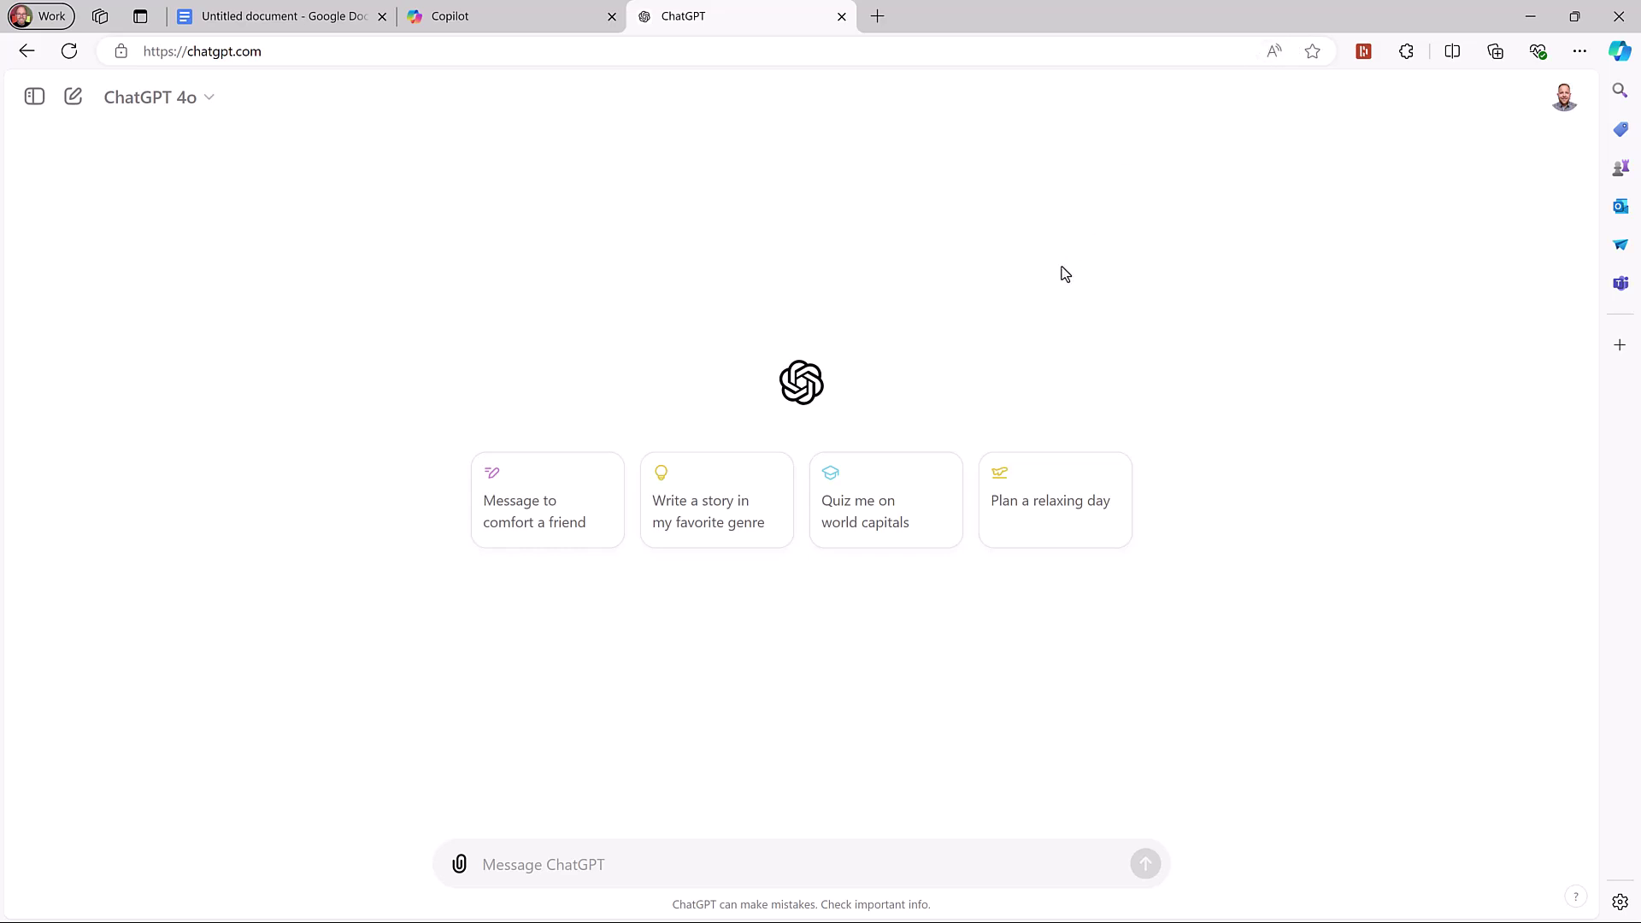
# - Alt+Tab from ChatGPT back to the blank Word document
pyautogui.hotkey('alt', 'Tab')
pyautogui.hotkey('alt', 'Tab')
pyautogui.hotkey('alt', 'Tab')
pyautogui.hotkey('alt', 'Tab')
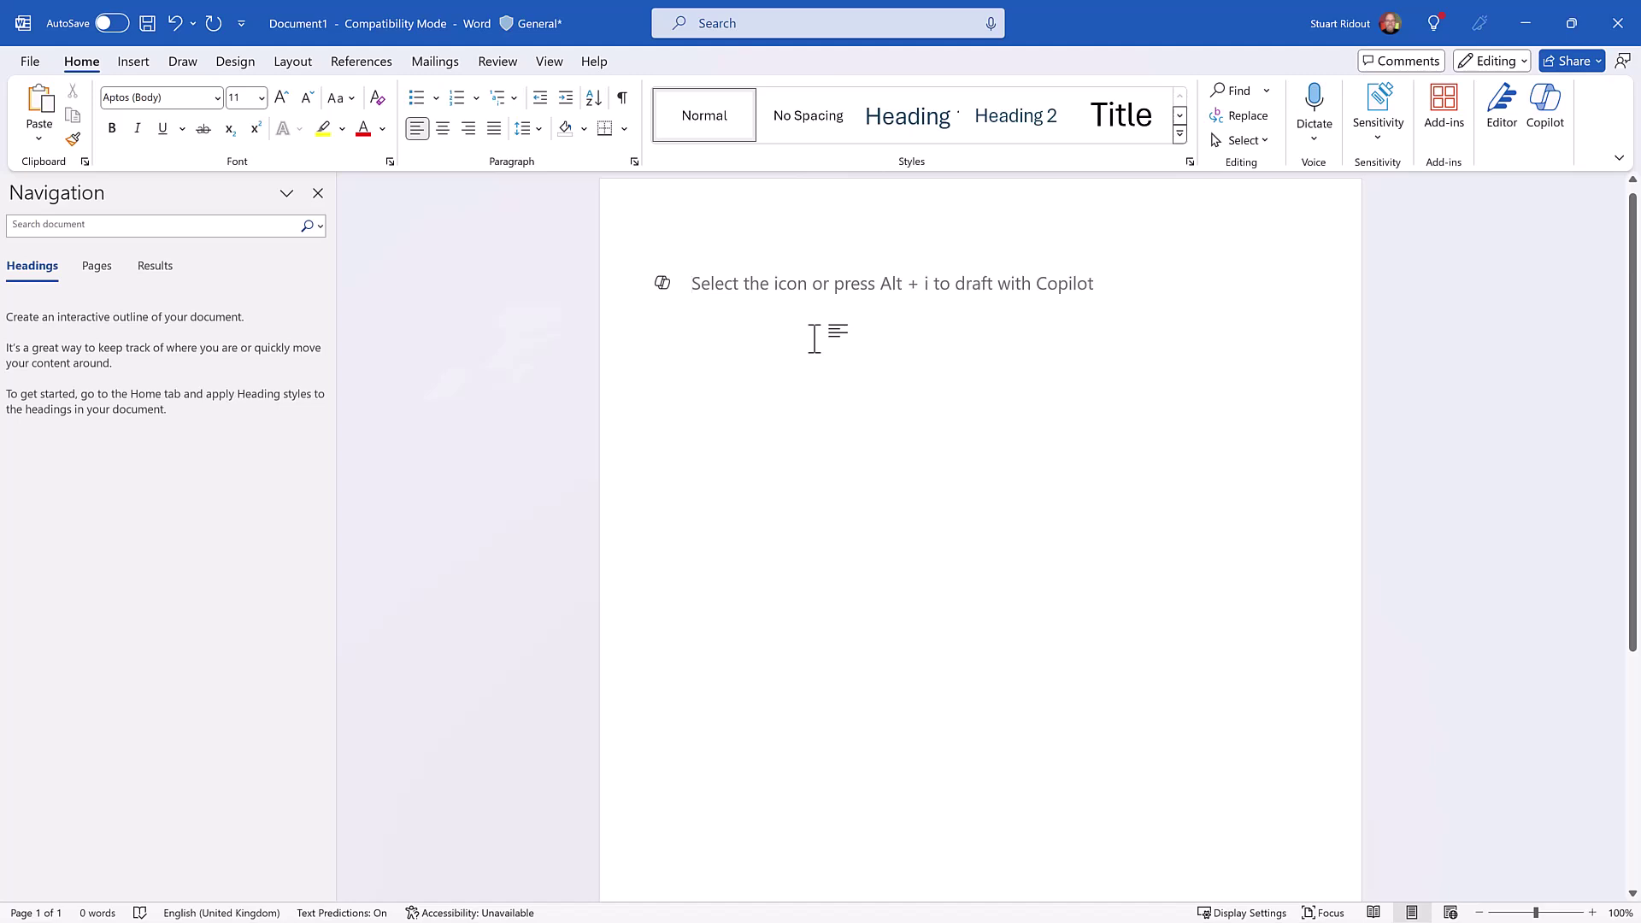
# - Start Windows voice typing with Windows+H and dictate the paragraph about starting and stopping it
pyautogui.press('super+h')
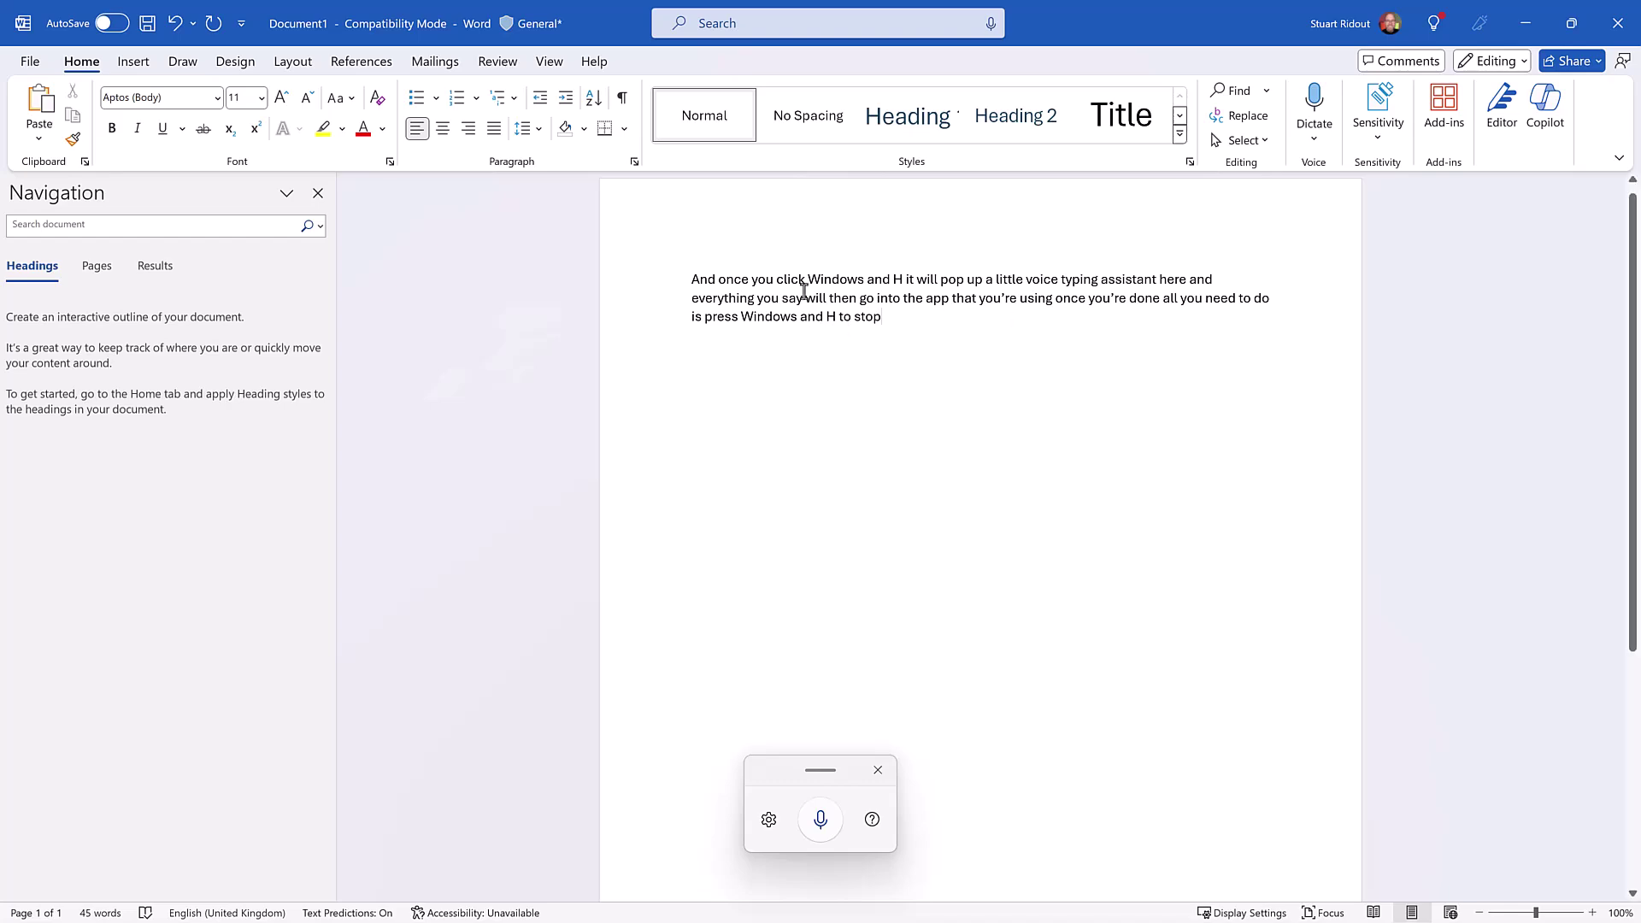
# - Minimize Word, go to the Google Docs tab, and dictate a sentence using Windows+H to start and stop
pyautogui.click(1527, 23)
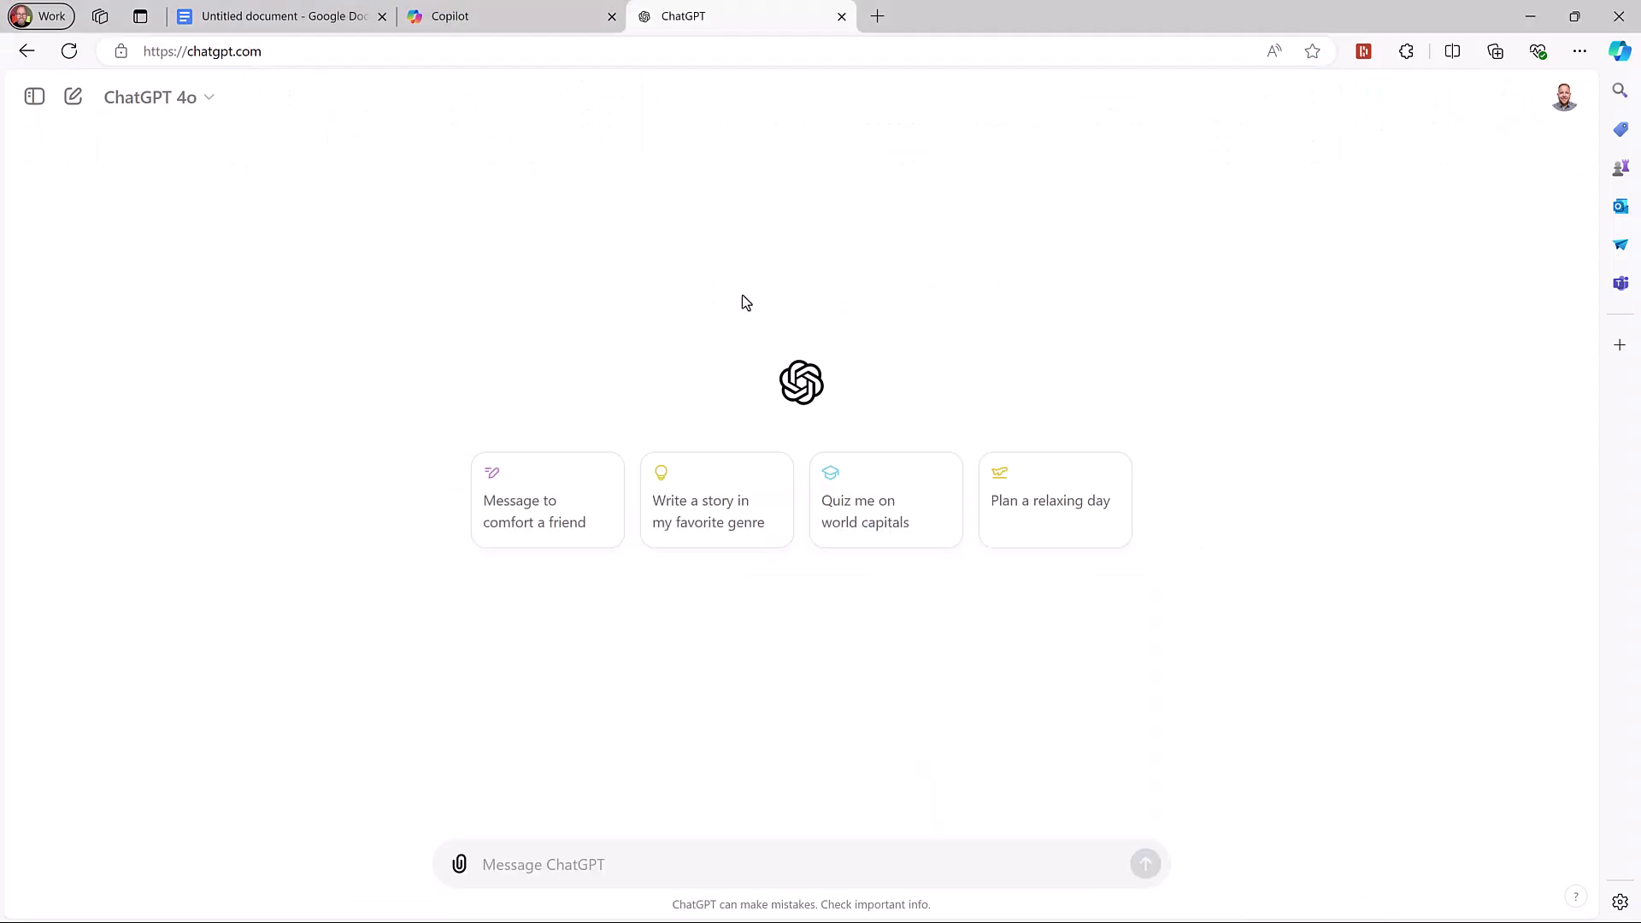
pyautogui.click(320, 22)
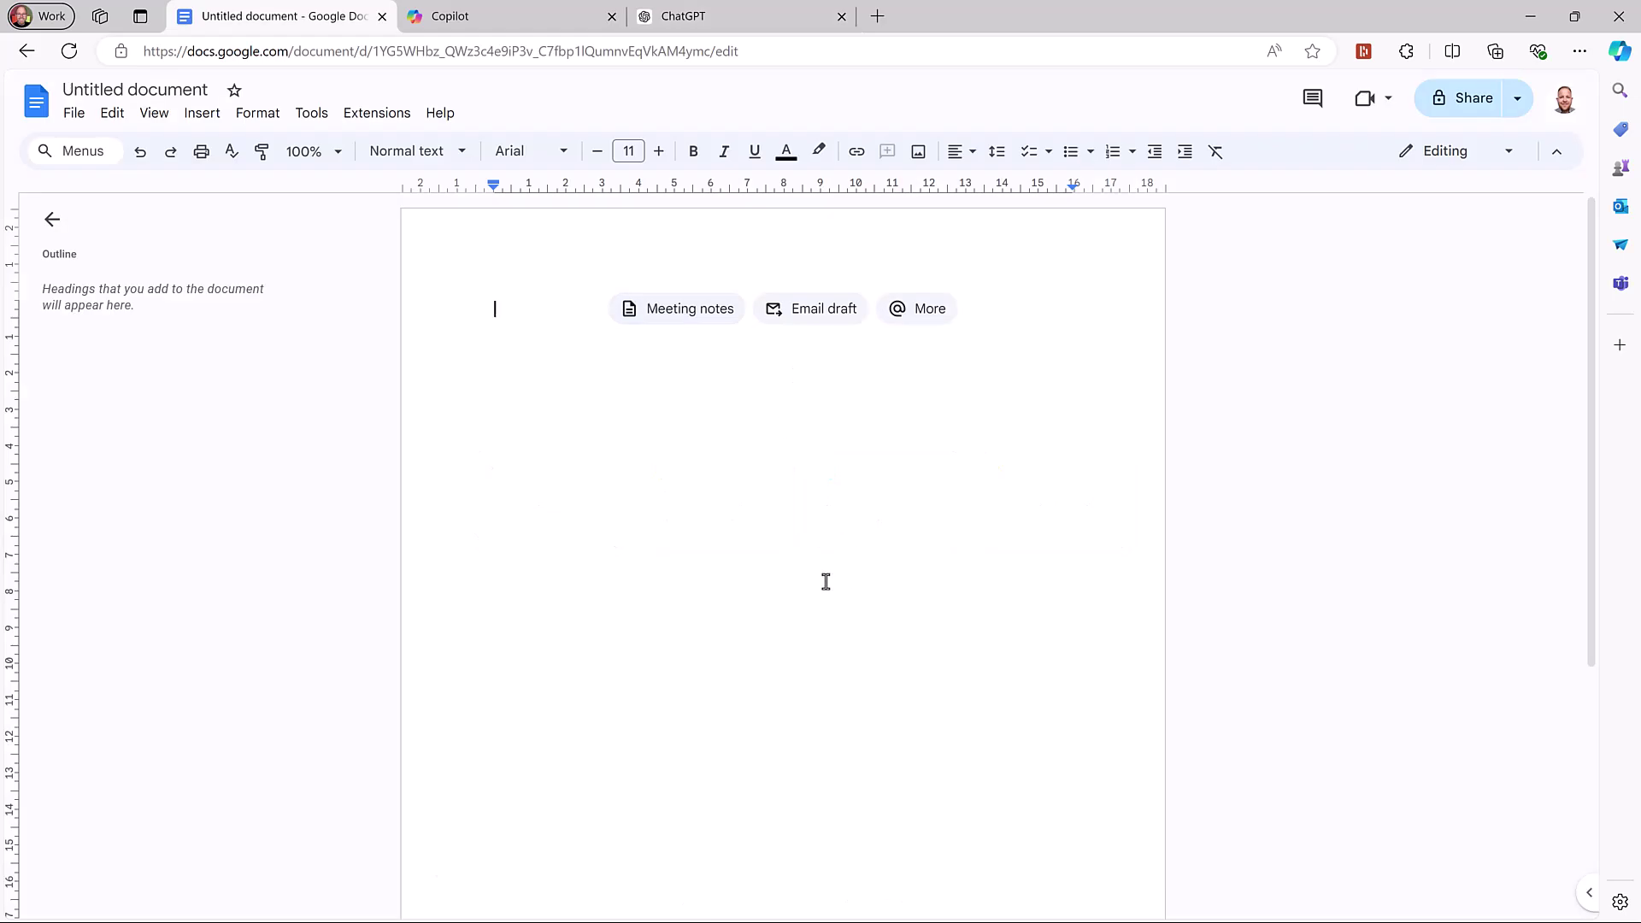
pyautogui.press('super+h')
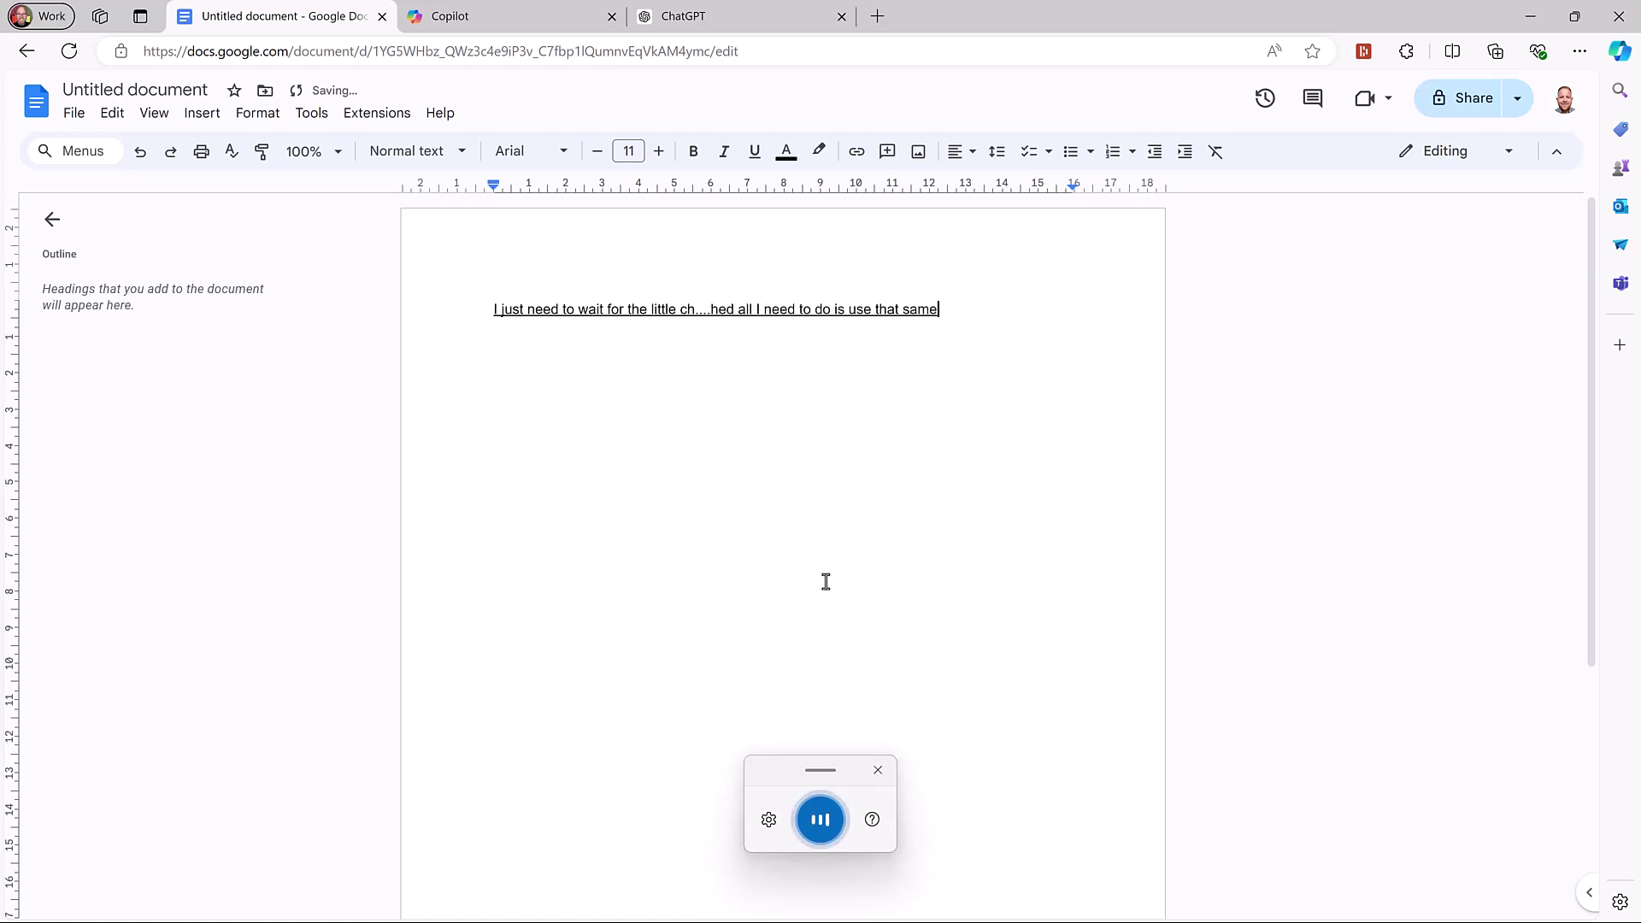
pyautogui.press('super+h')
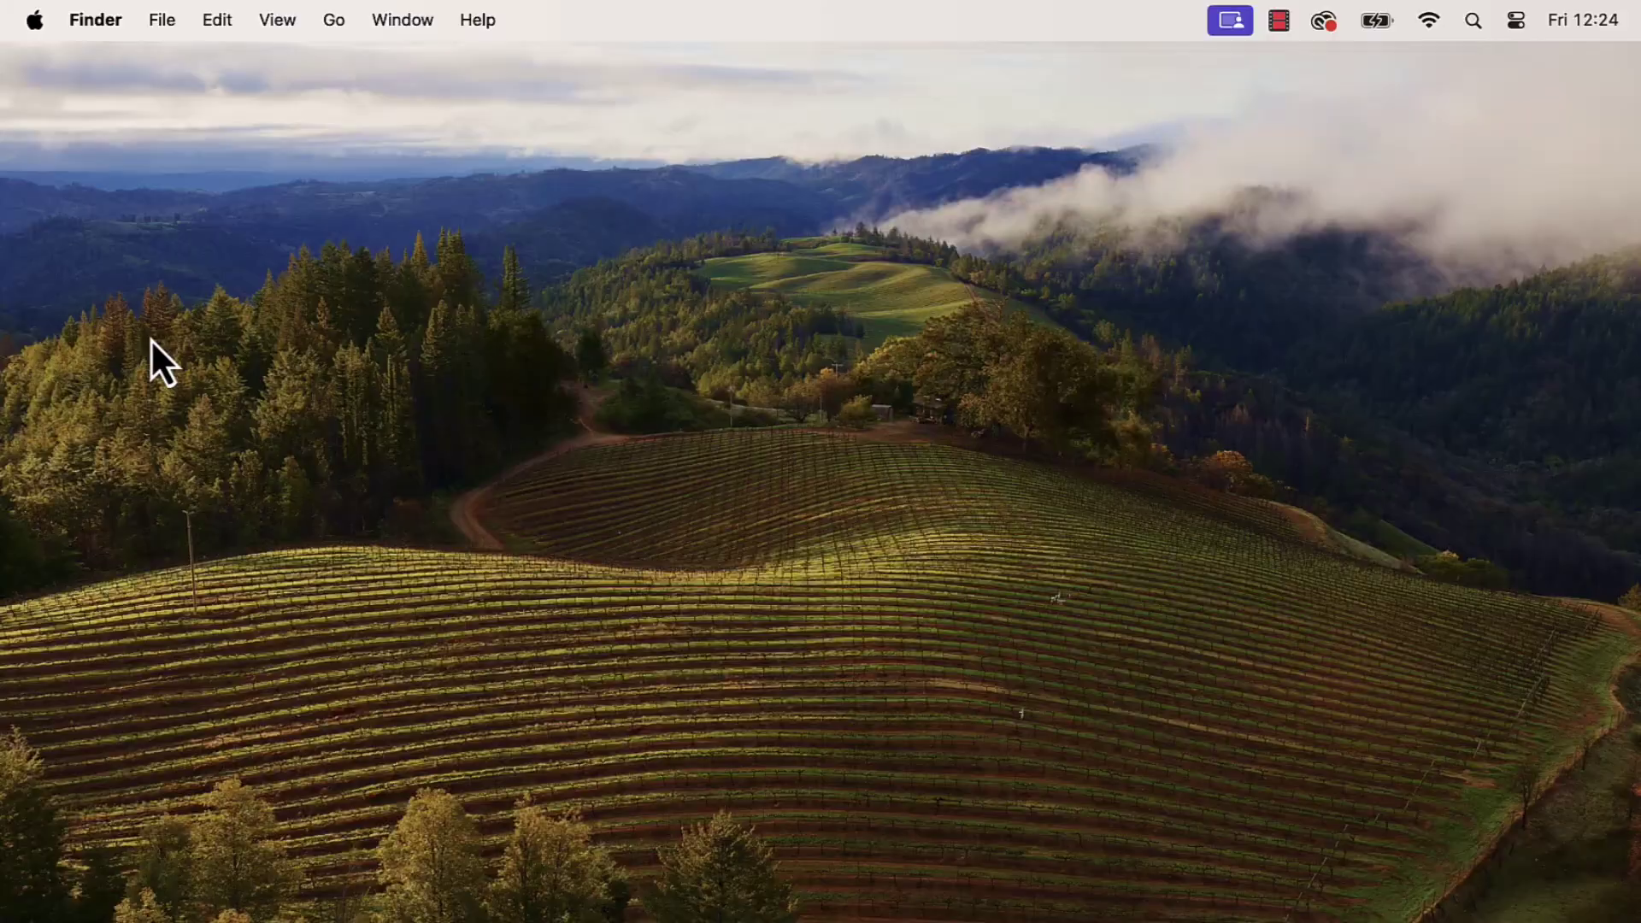
# - Open System Settings from the Apple menu, choose Keyboard, and scroll down to the Dictation section
pyautogui.click(34, 22)
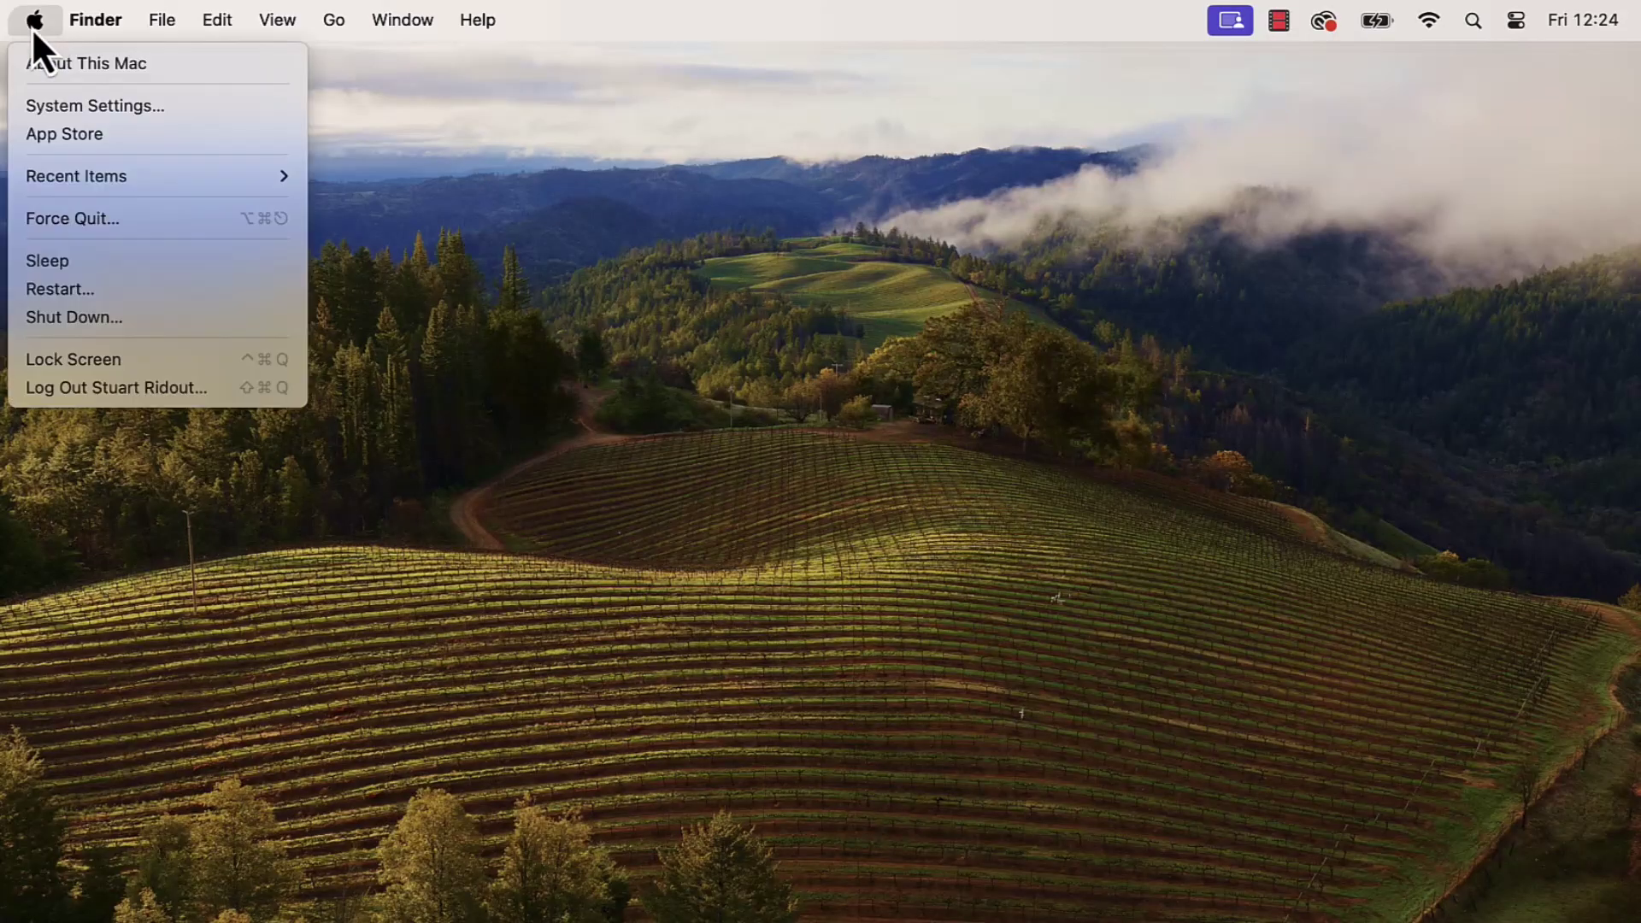
pyautogui.click(89, 104)
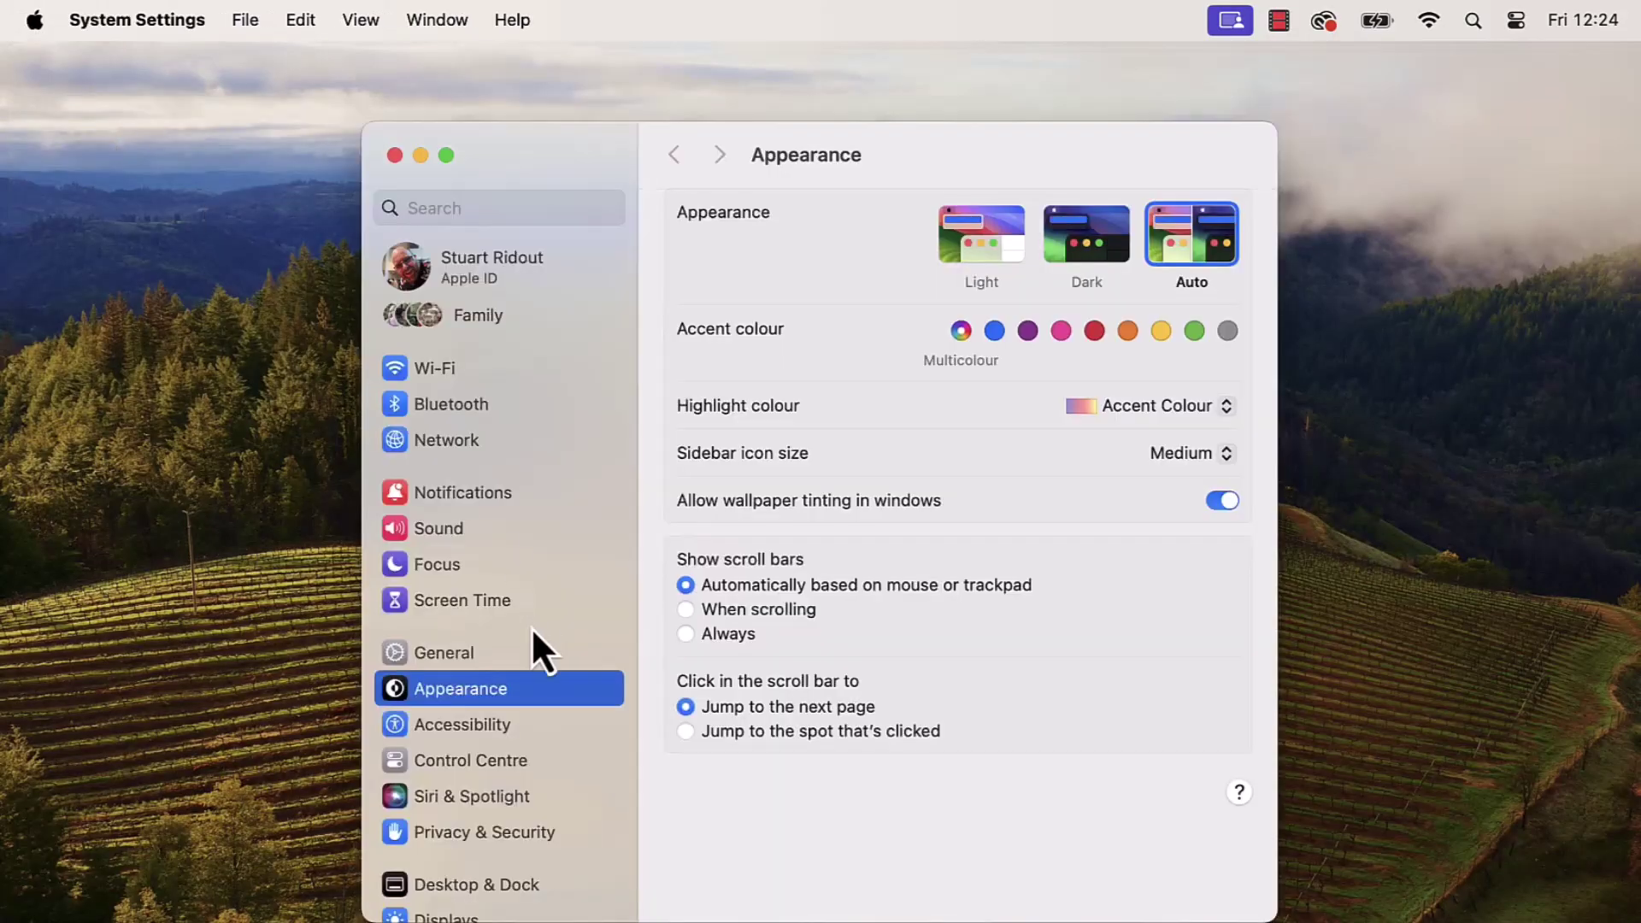
pyautogui.scroll(-10, 531, 627)
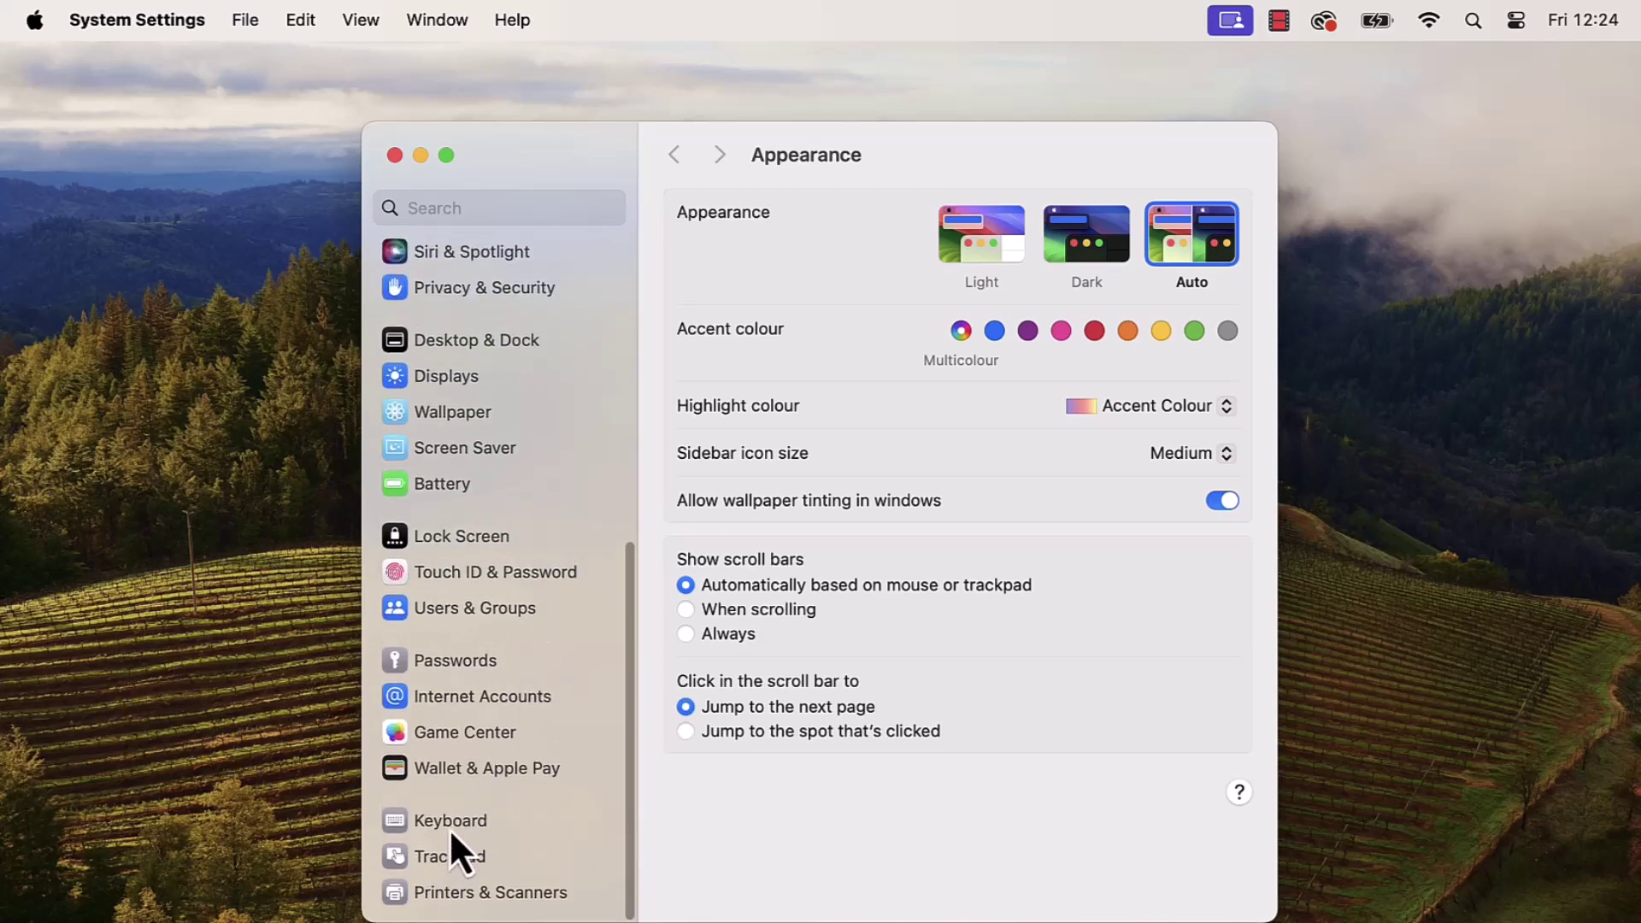
pyautogui.click(450, 833)
pyautogui.scroll(-5, 770, 667)
pyautogui.scroll(-2, 792, 657)
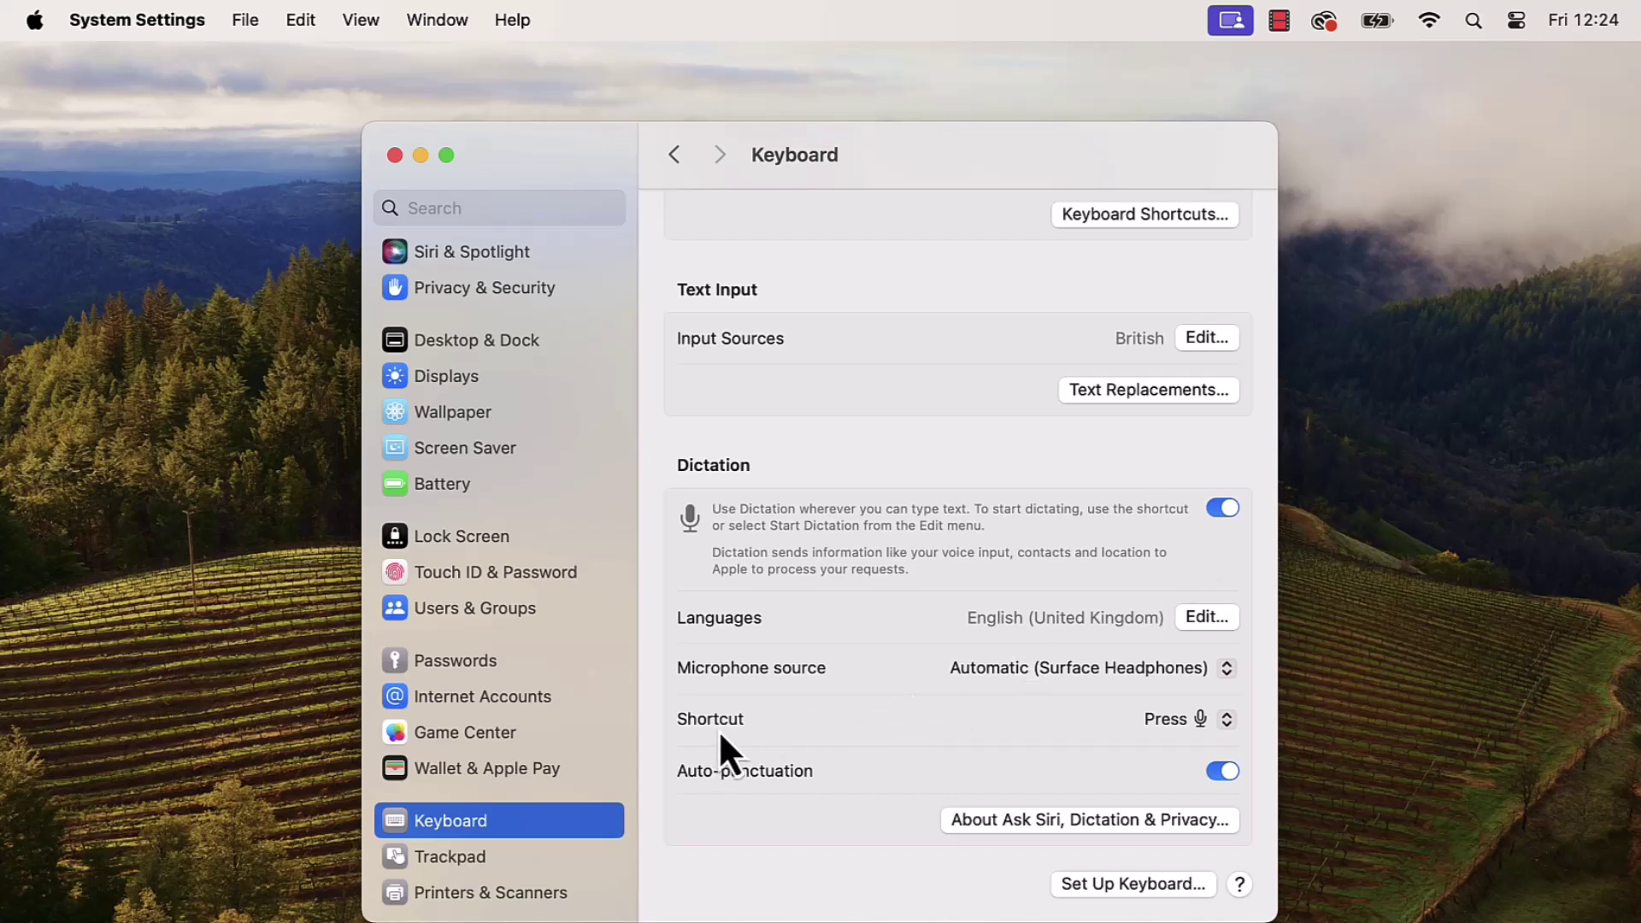
# - Record ⌘H as a custom dictation shortcut via the Shortcut popup's Customise… option
pyautogui.click(1224, 725)
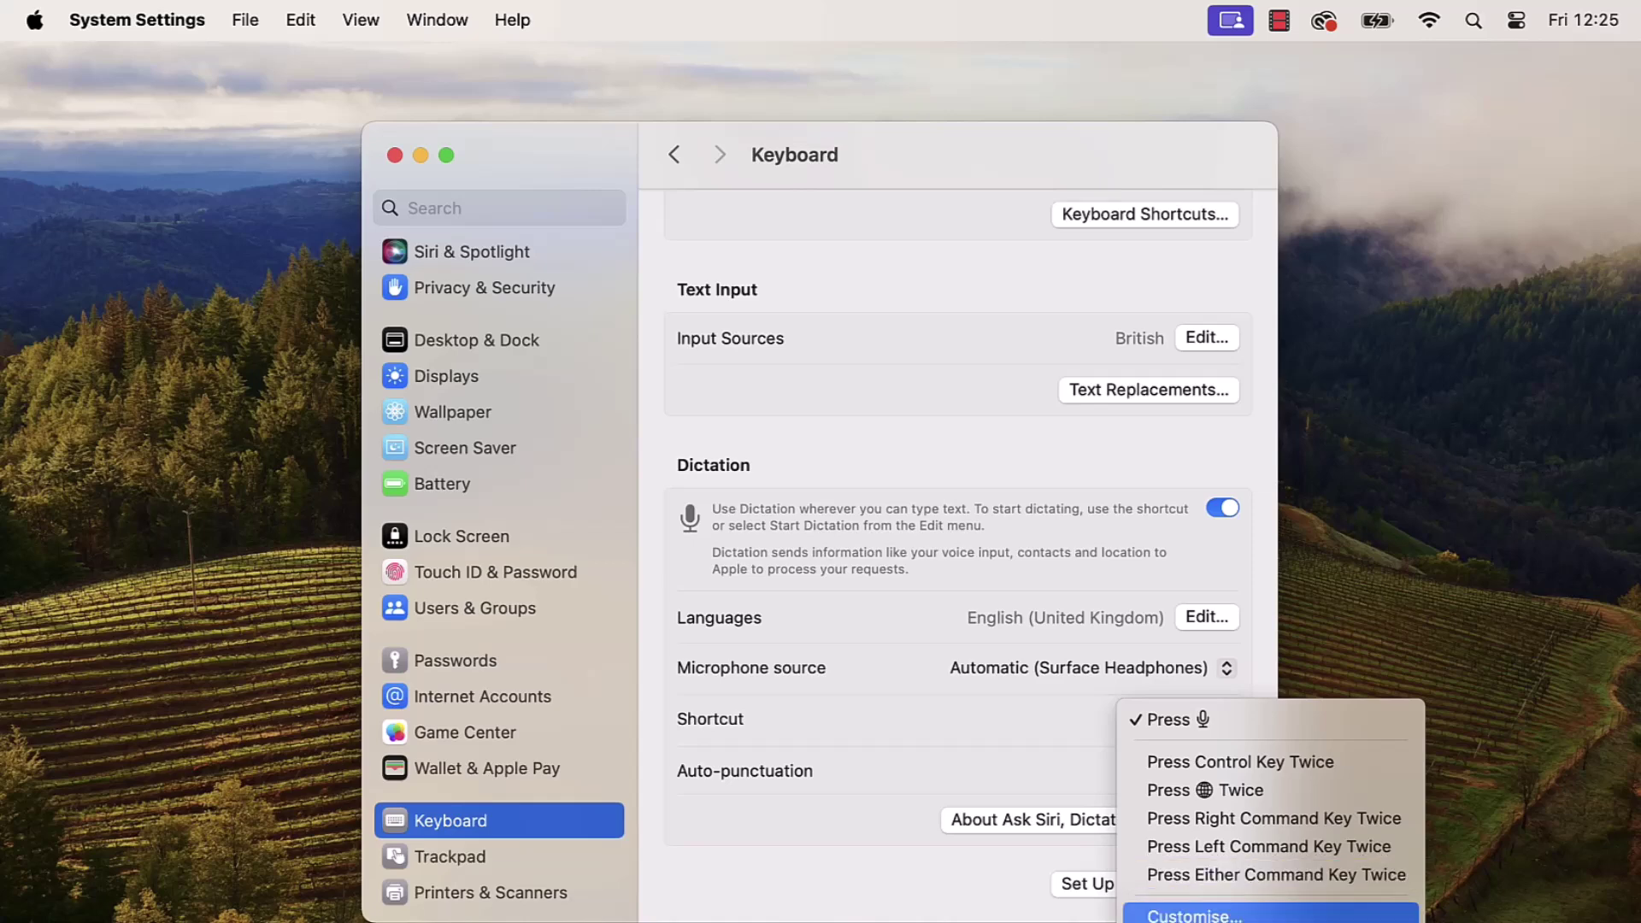
pyautogui.click(1223, 914)
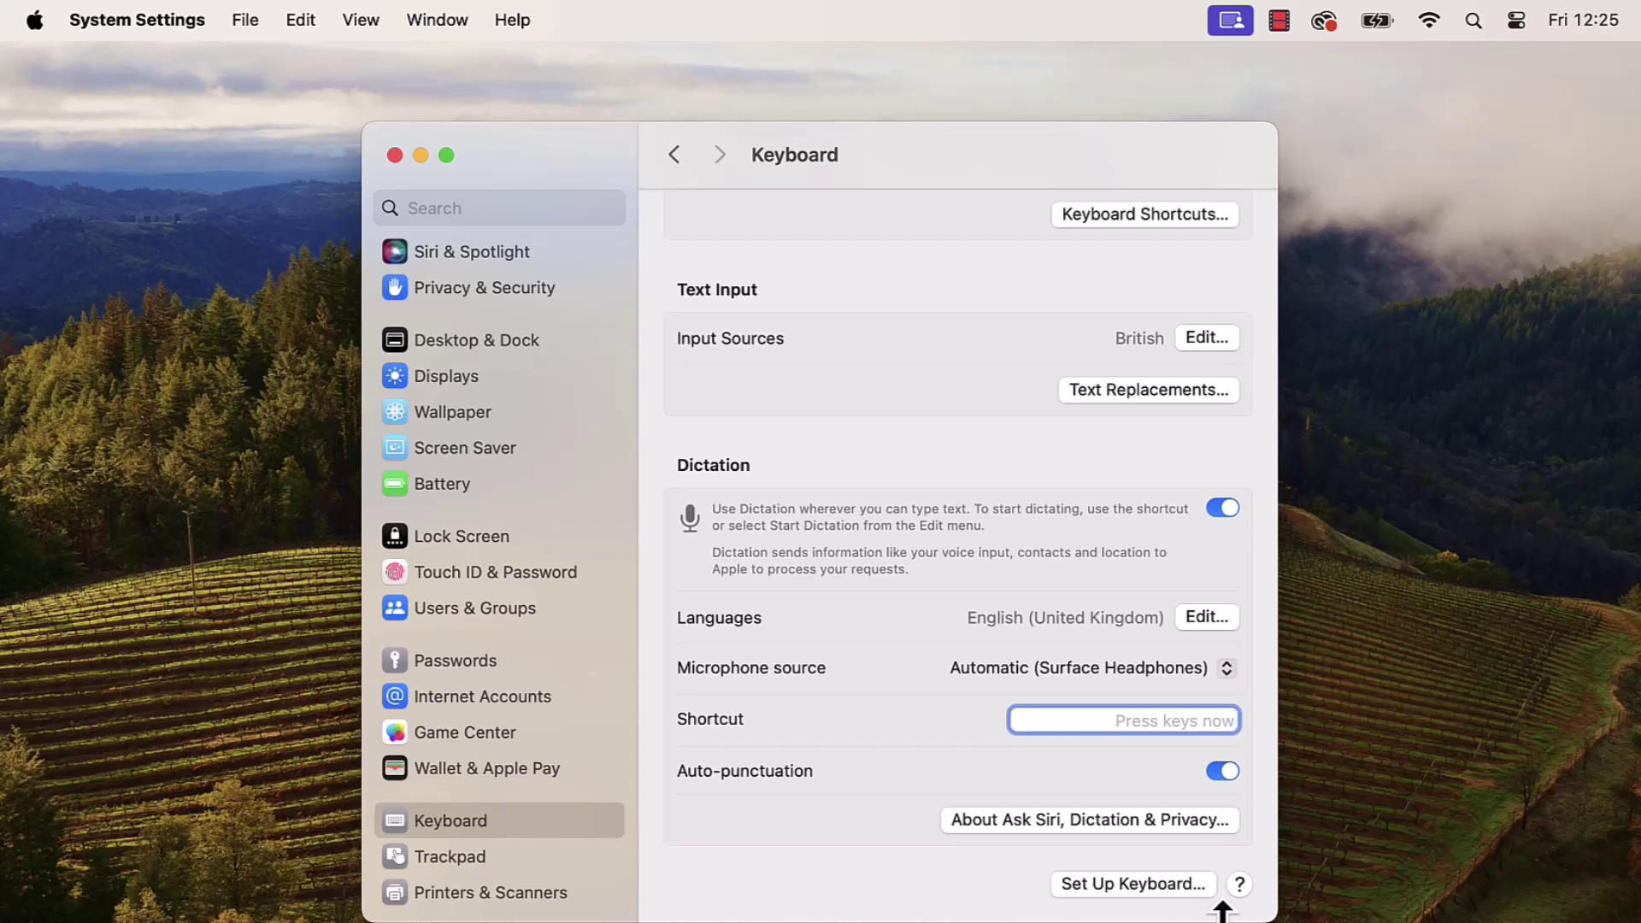
pyautogui.press('super+h')
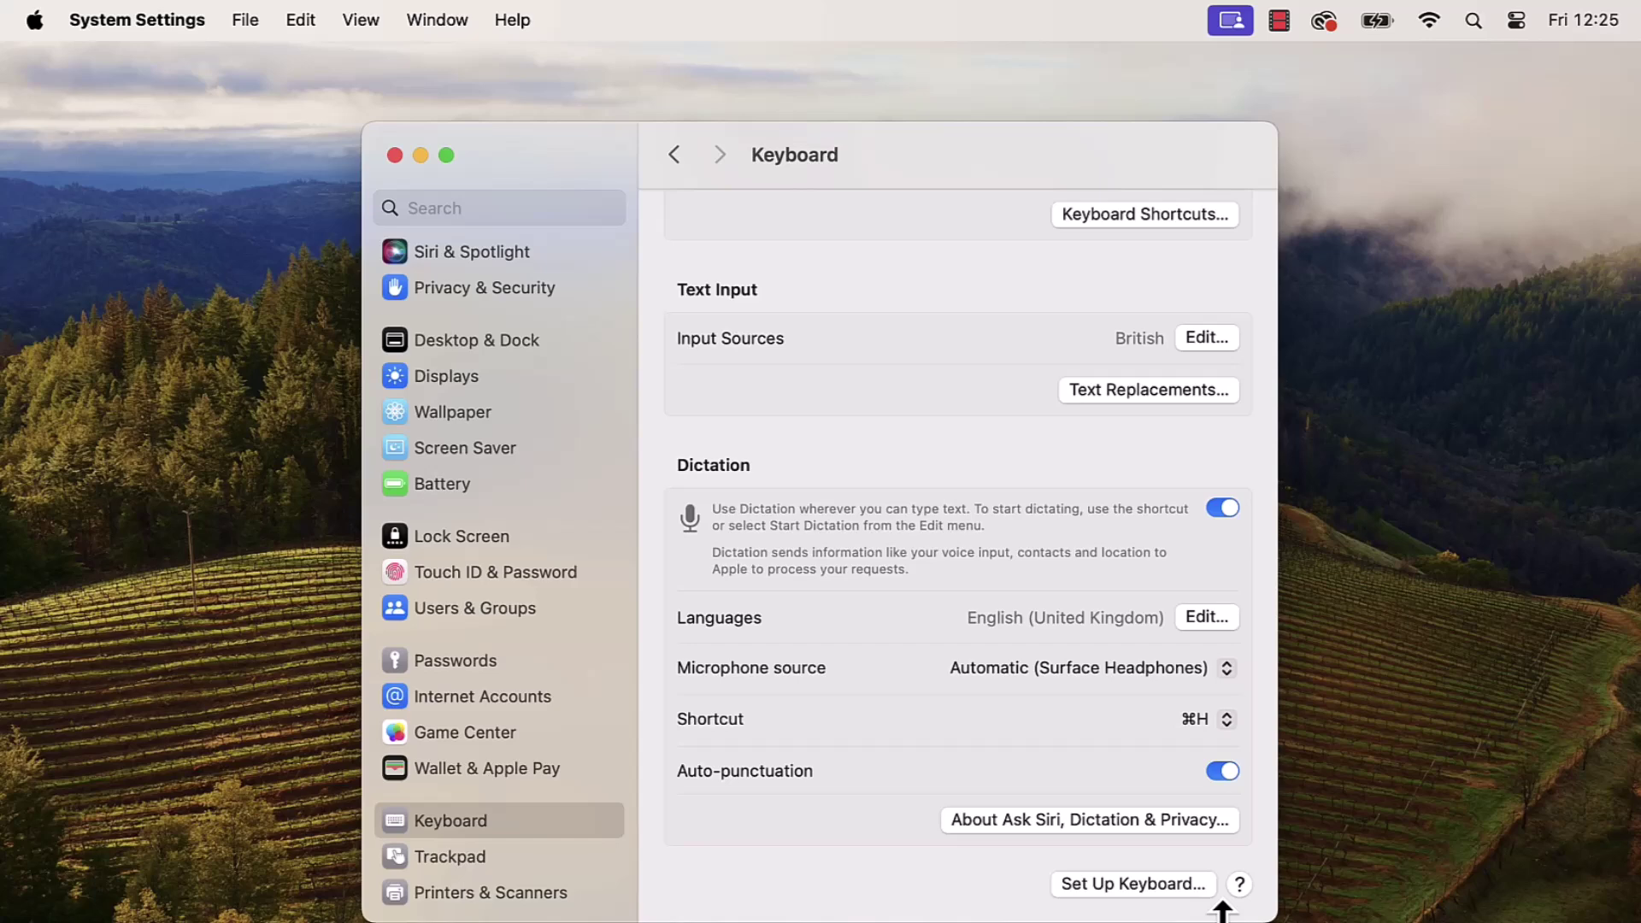
# - Set the dictation shortcut back to Press Microphone and close System Settings
pyautogui.click(1223, 718)
pyautogui.click(1203, 518)
pyautogui.click(394, 155)
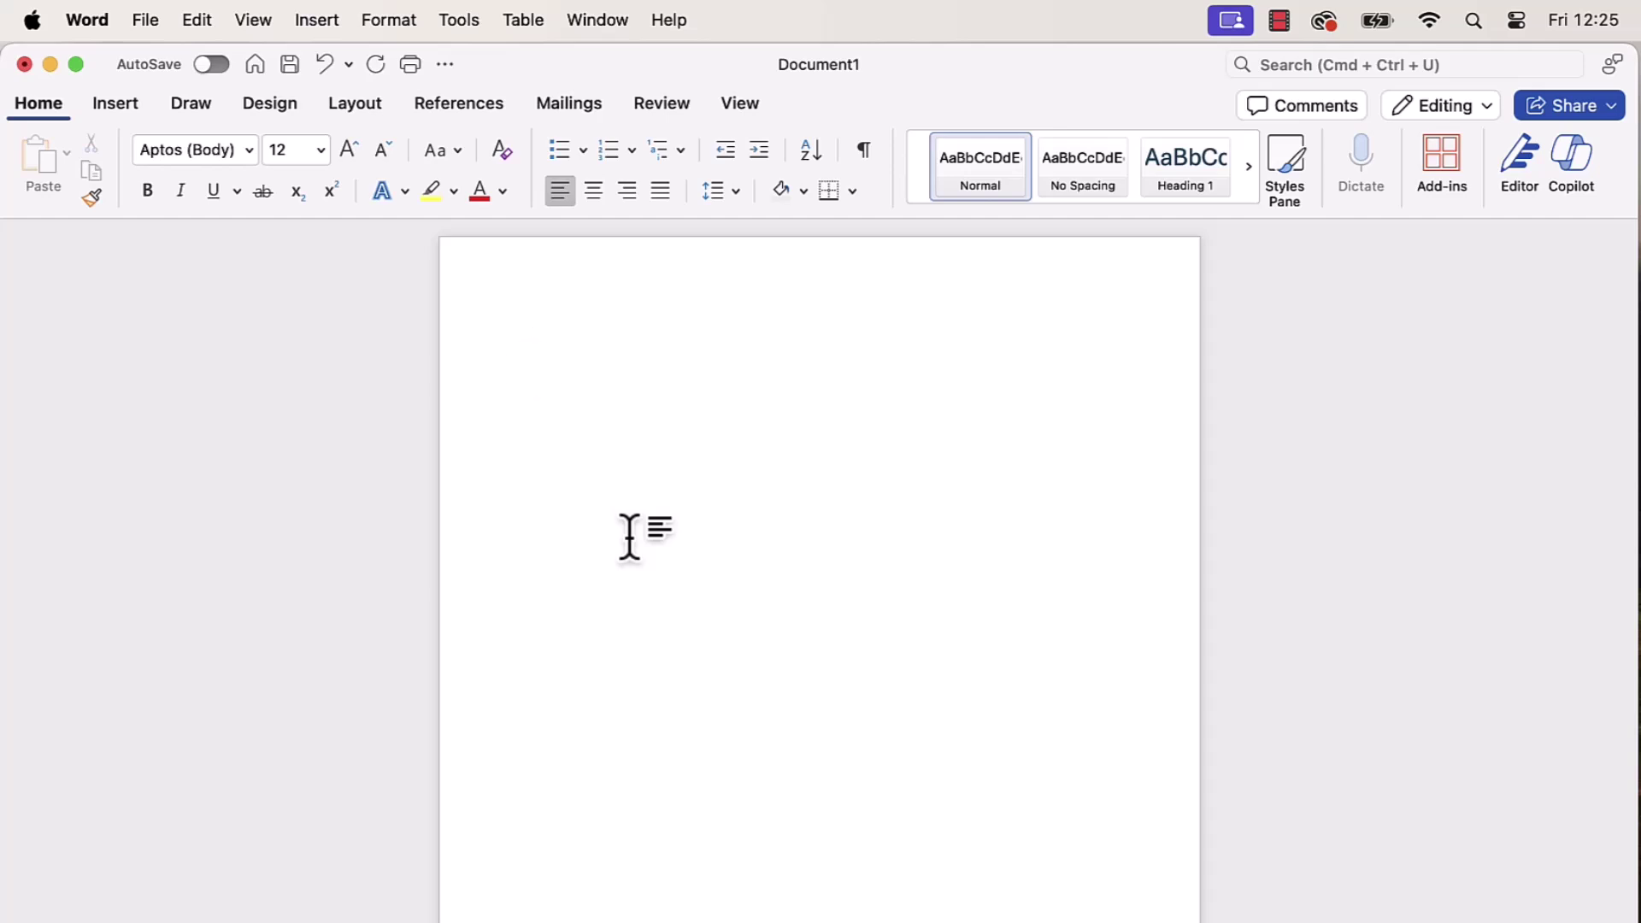
# - Dictate a sentence into Document1 about pressing the dictation key to start and stop dictating in any app
pyautogui.press('F5')
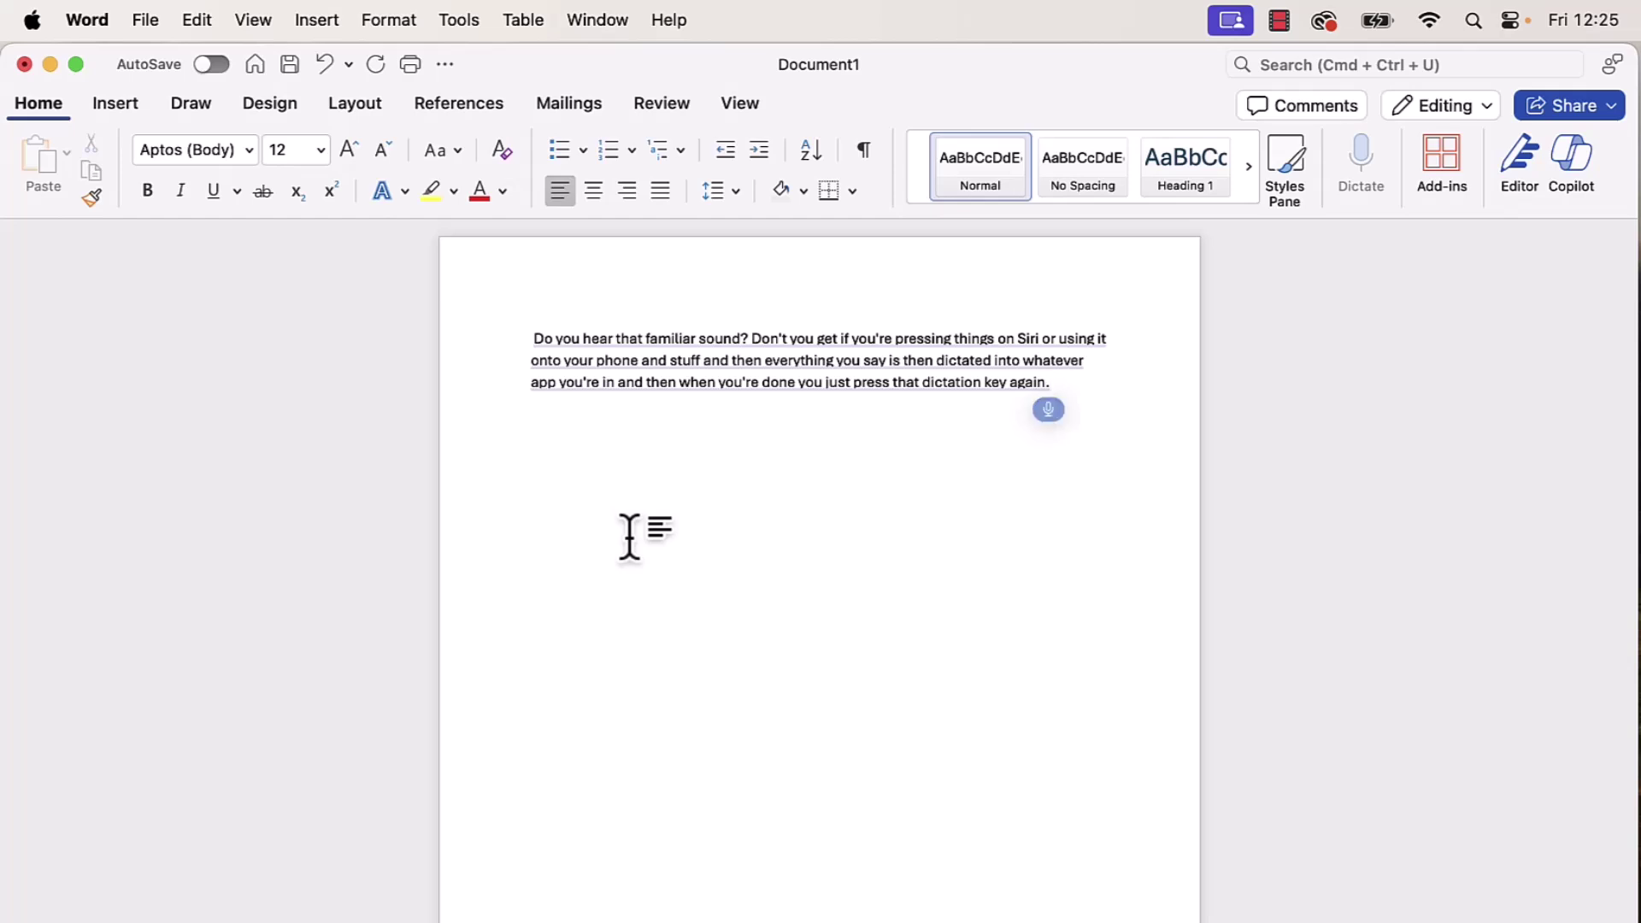
pyautogui.press('F5')
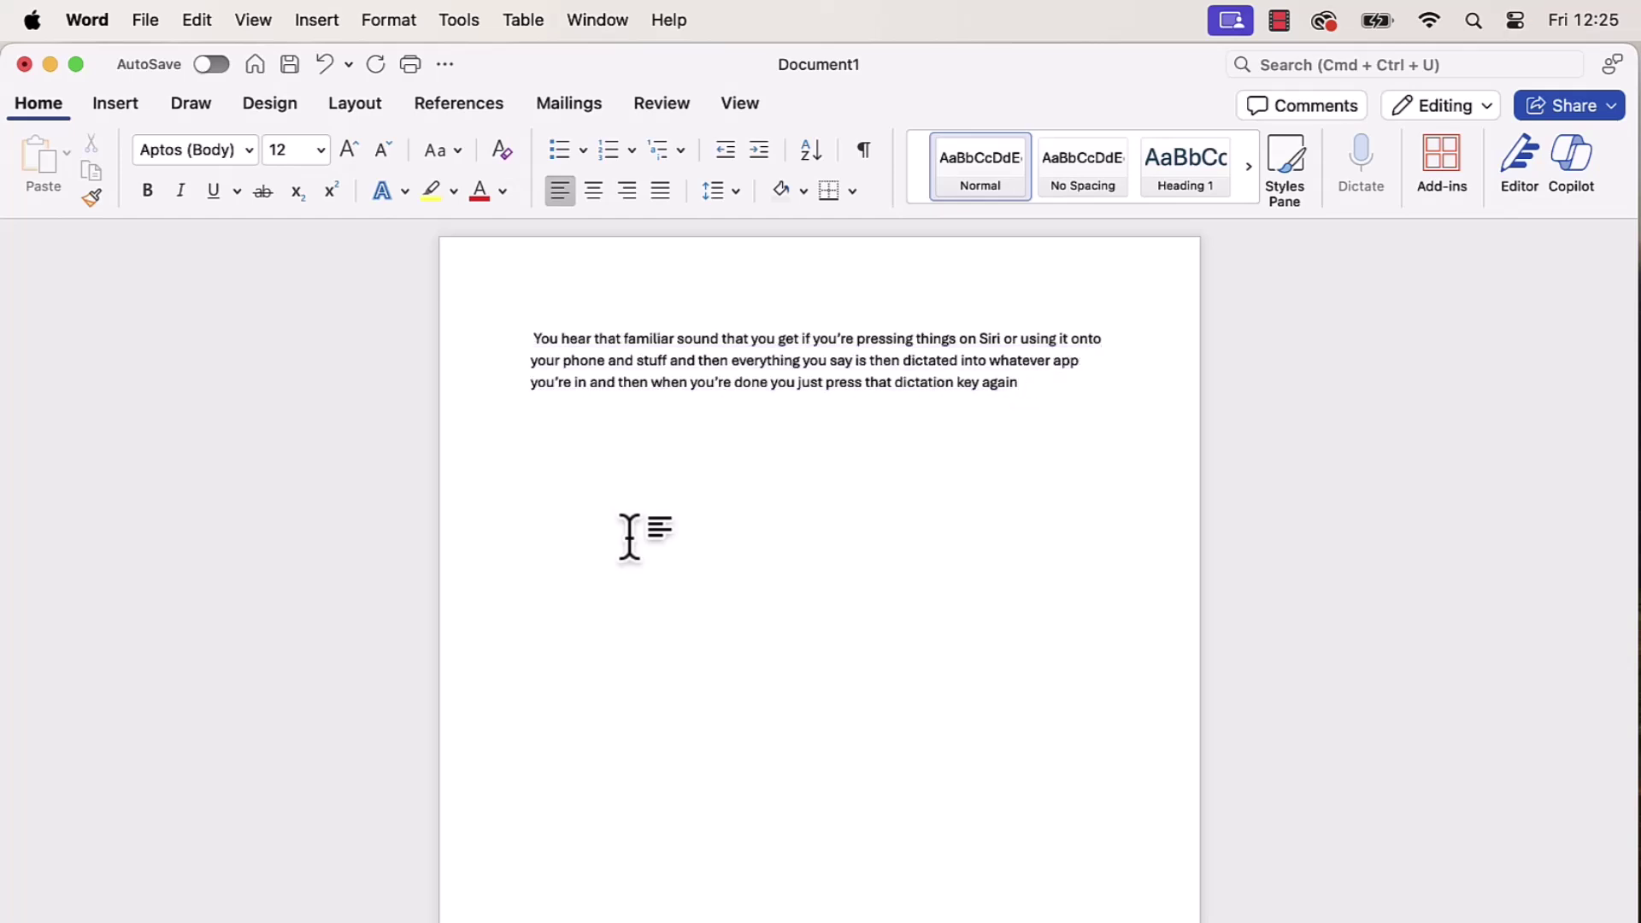